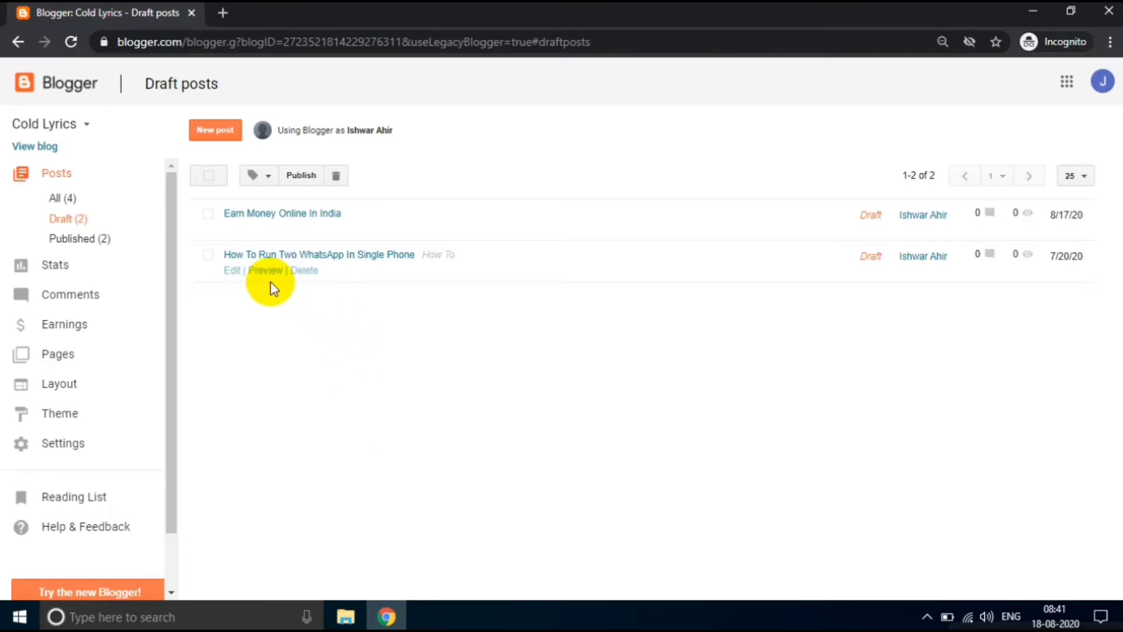
# Open the draft post "Earn Money Online In India" for editing and check its permalink setting, keeping the automatic permalink
pyautogui.click(257, 213)
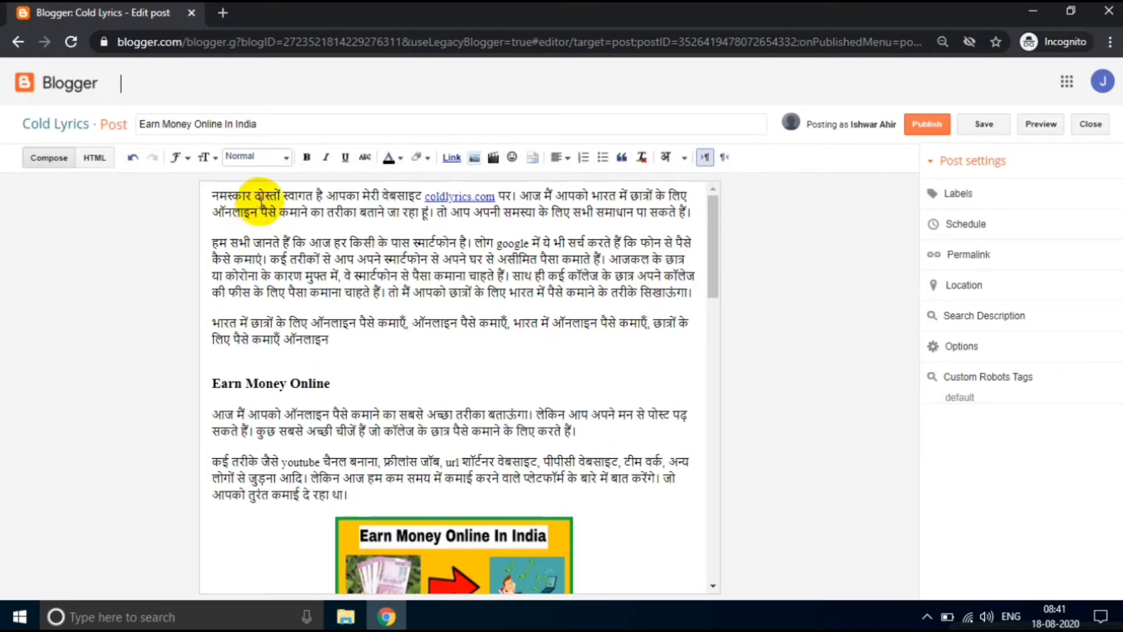
pyautogui.click(260, 125)
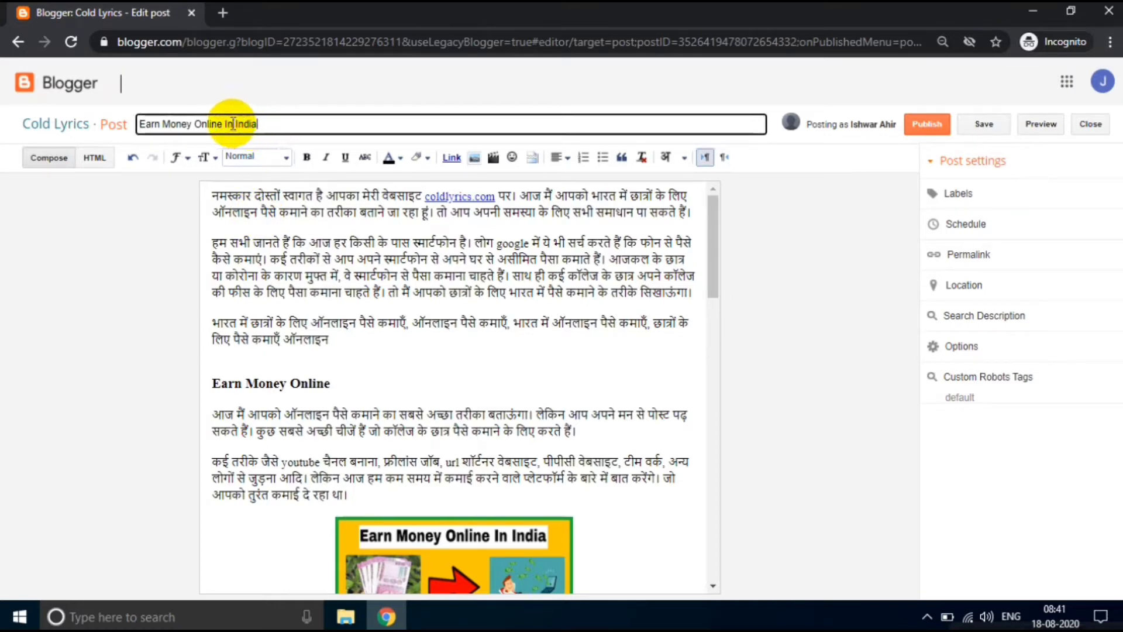
pyautogui.click(966, 267)
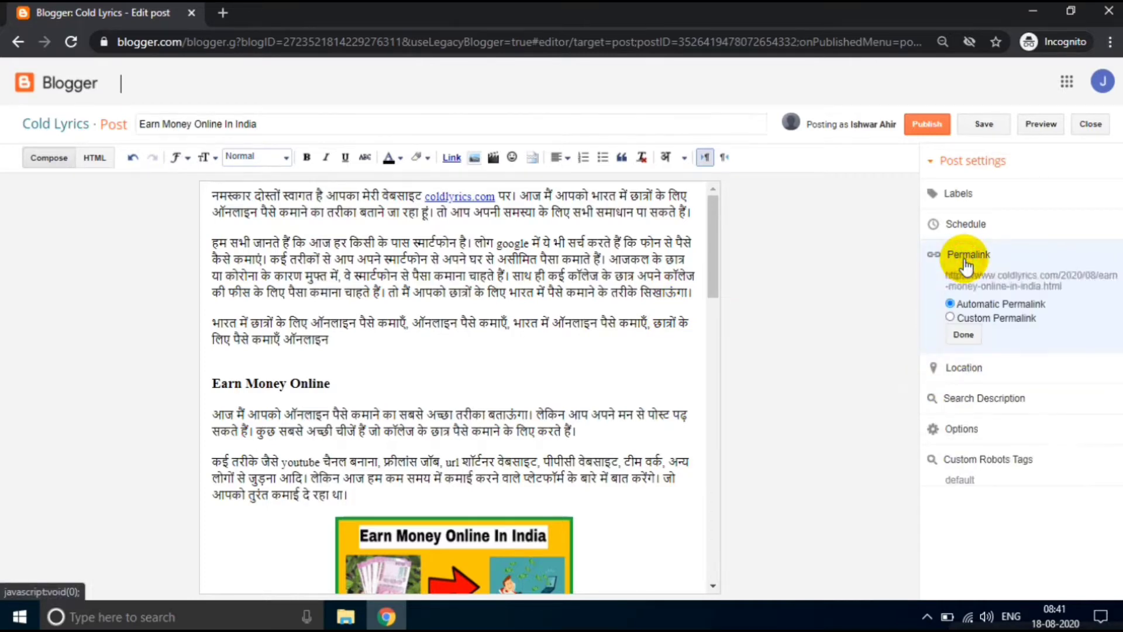
pyautogui.click(964, 338)
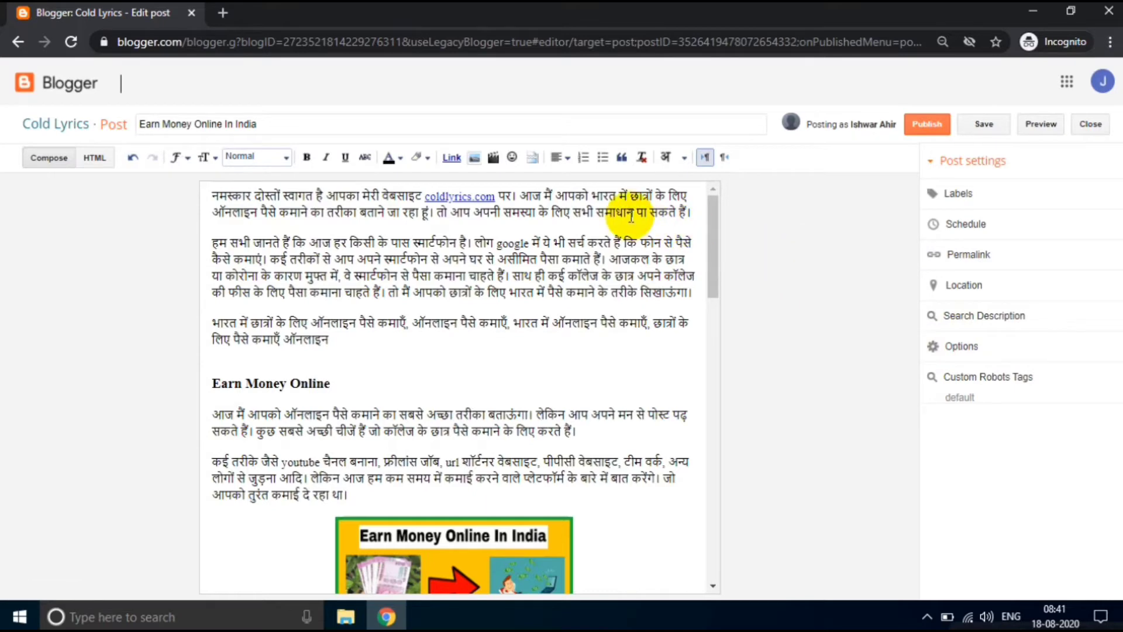
pyautogui.click(966, 257)
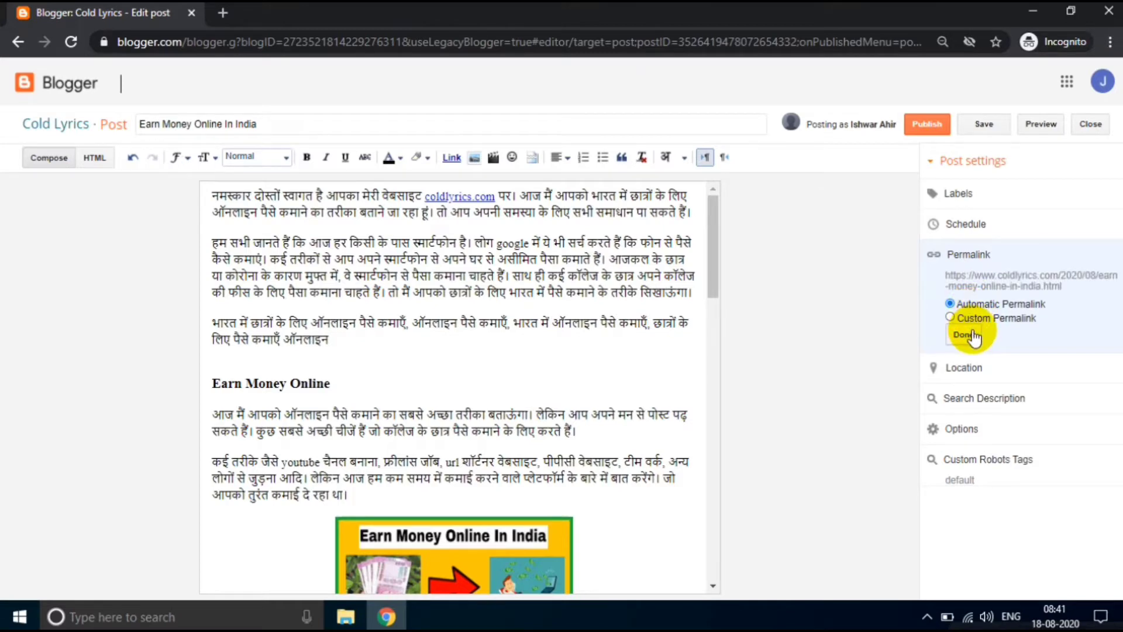
pyautogui.click(964, 335)
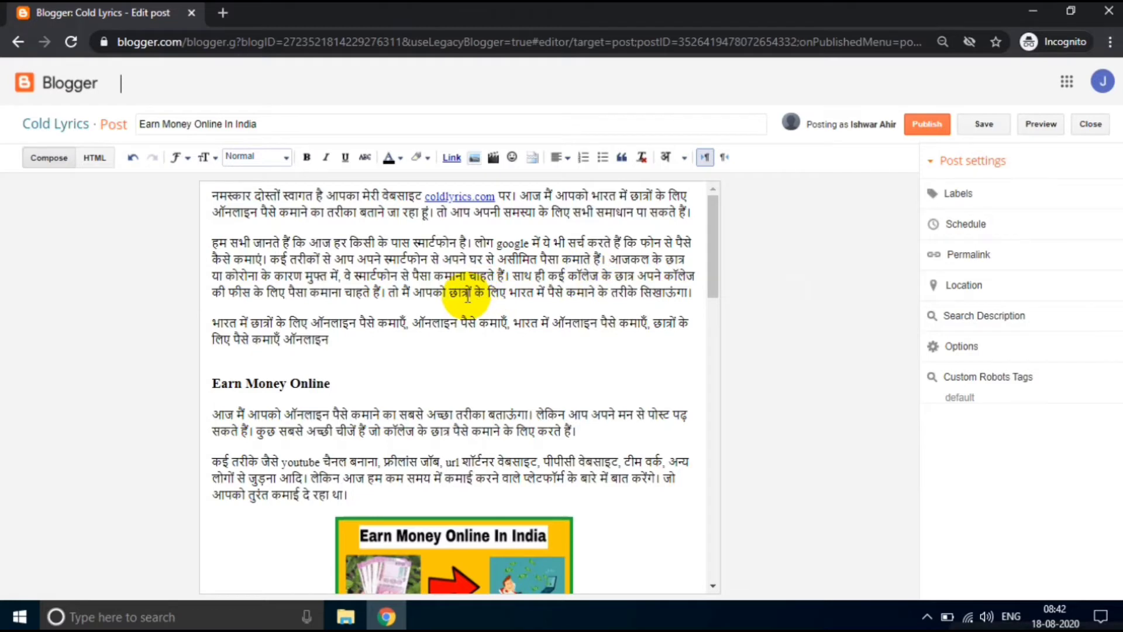
# Review the draft's body, examining its intro paragraphs, headings, image and Step 1 to Step 7 sections
pyautogui.scroll(-2, 403, 291)
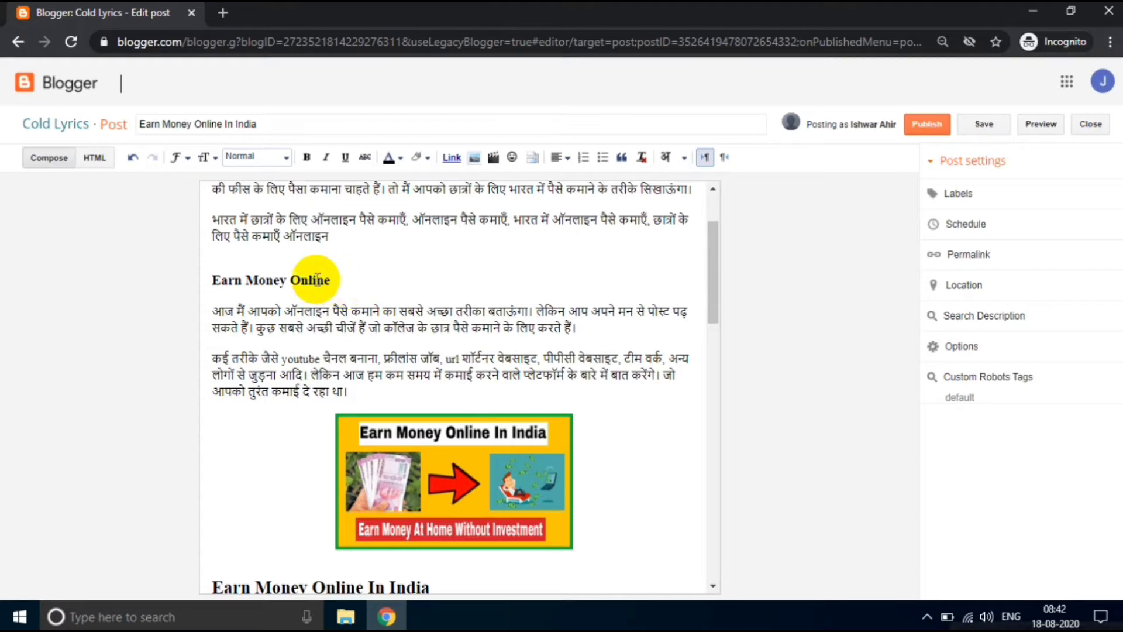
pyautogui.scroll(2, 319, 278)
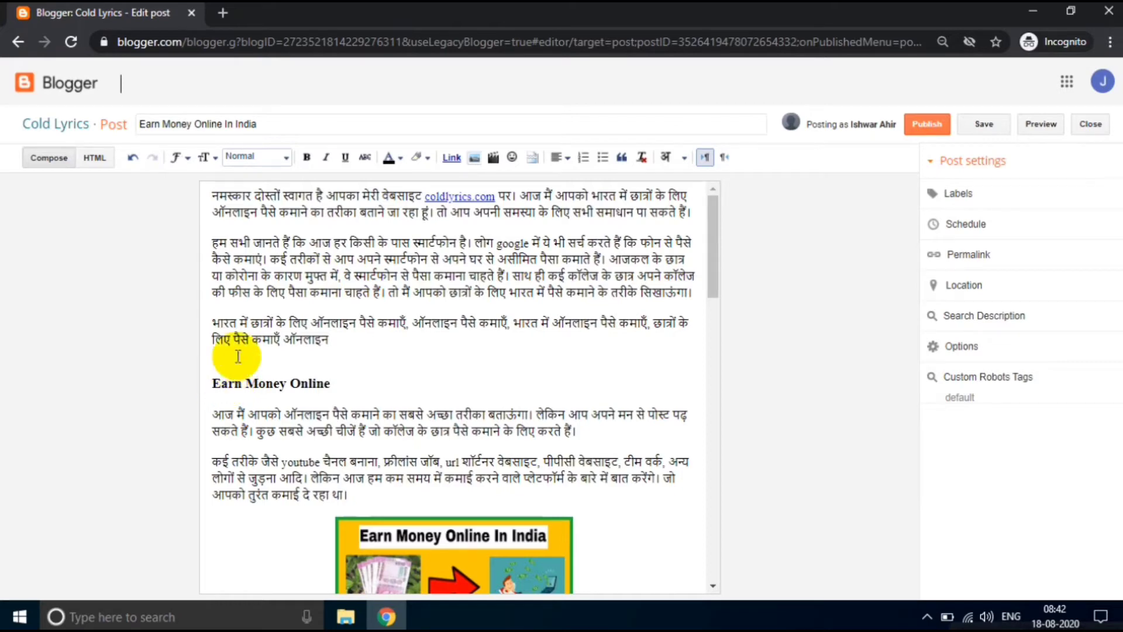
pyautogui.scroll(-2, 268, 310)
pyautogui.scroll(-1, 268, 316)
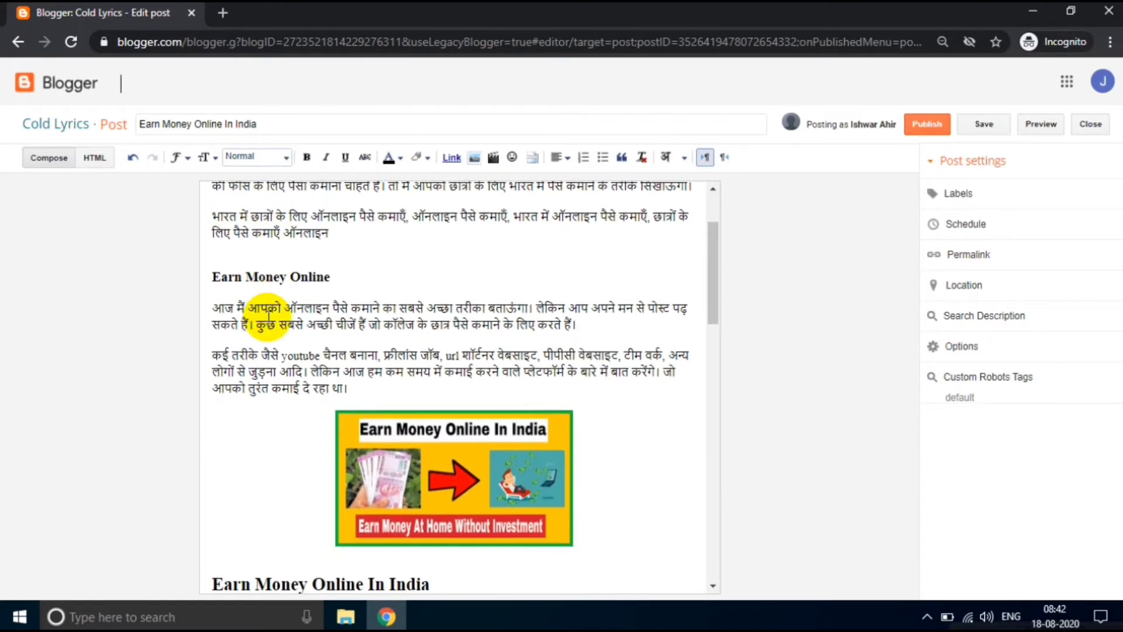
pyautogui.scroll(-6, 269, 316)
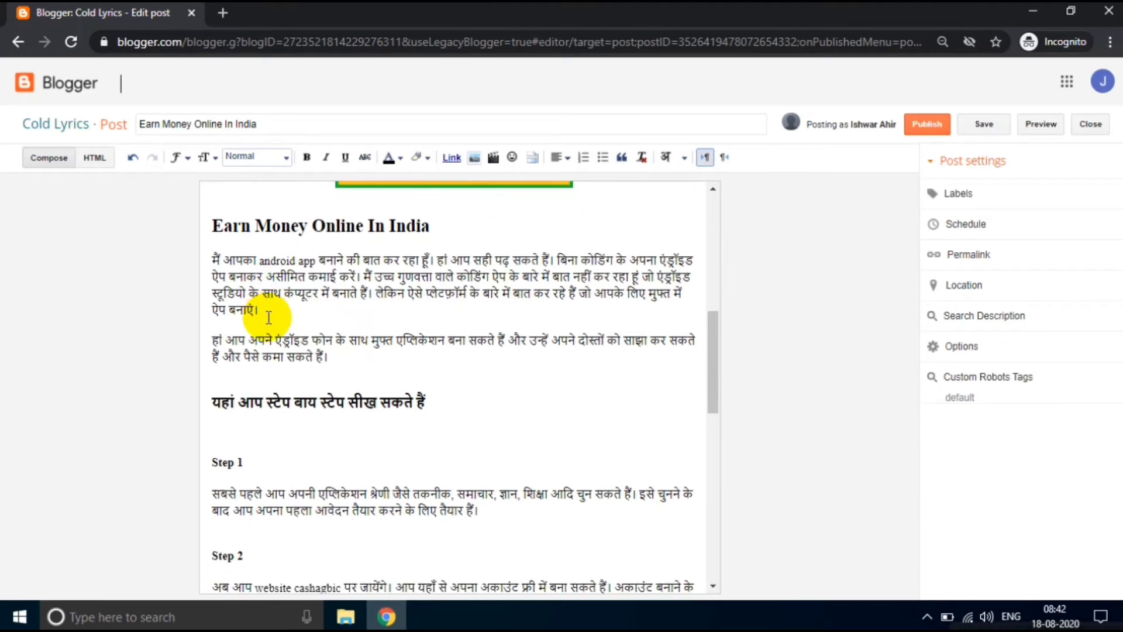
pyautogui.scroll(-4, 268, 317)
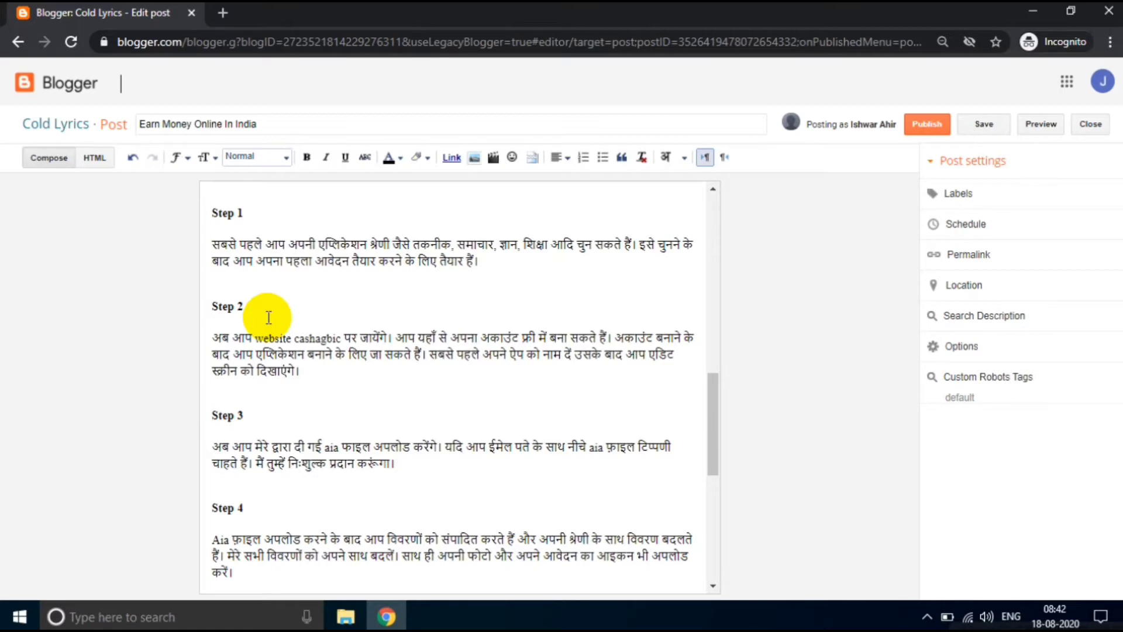
pyautogui.scroll(-2, 269, 317)
pyautogui.scroll(-5, 269, 317)
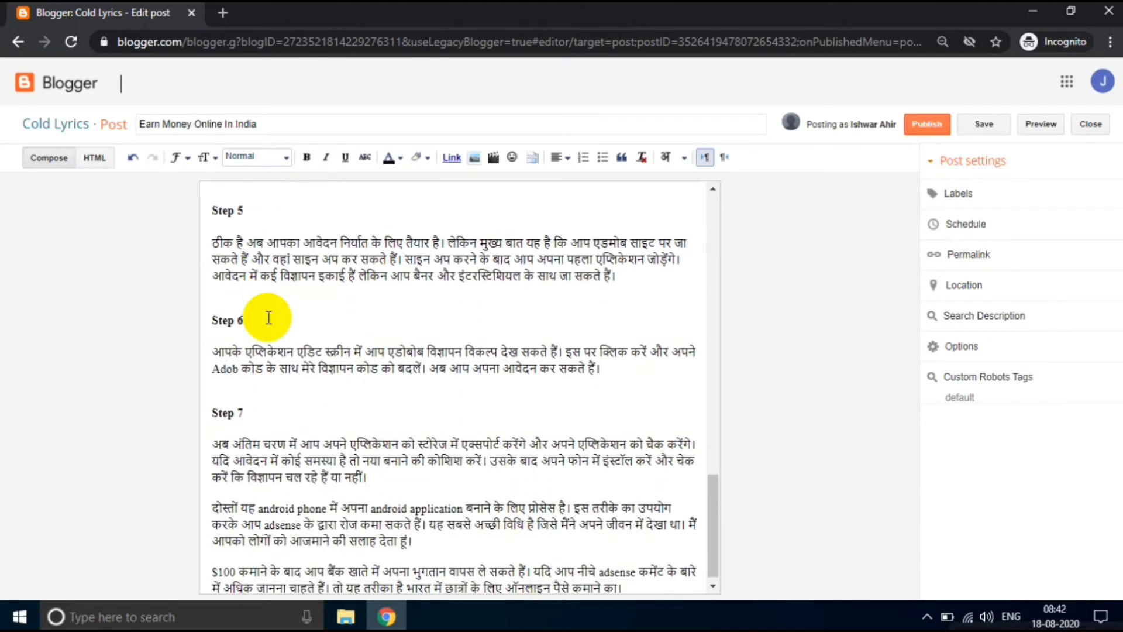
pyautogui.scroll(-1, 269, 317)
pyautogui.scroll(5, 269, 317)
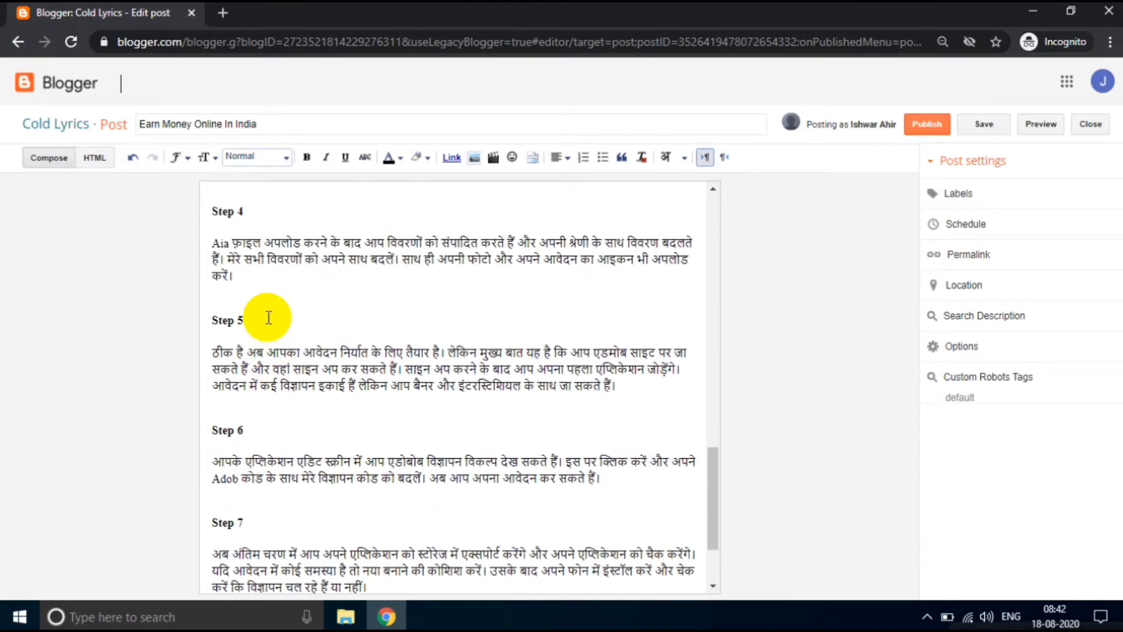
pyautogui.scroll(5, 269, 317)
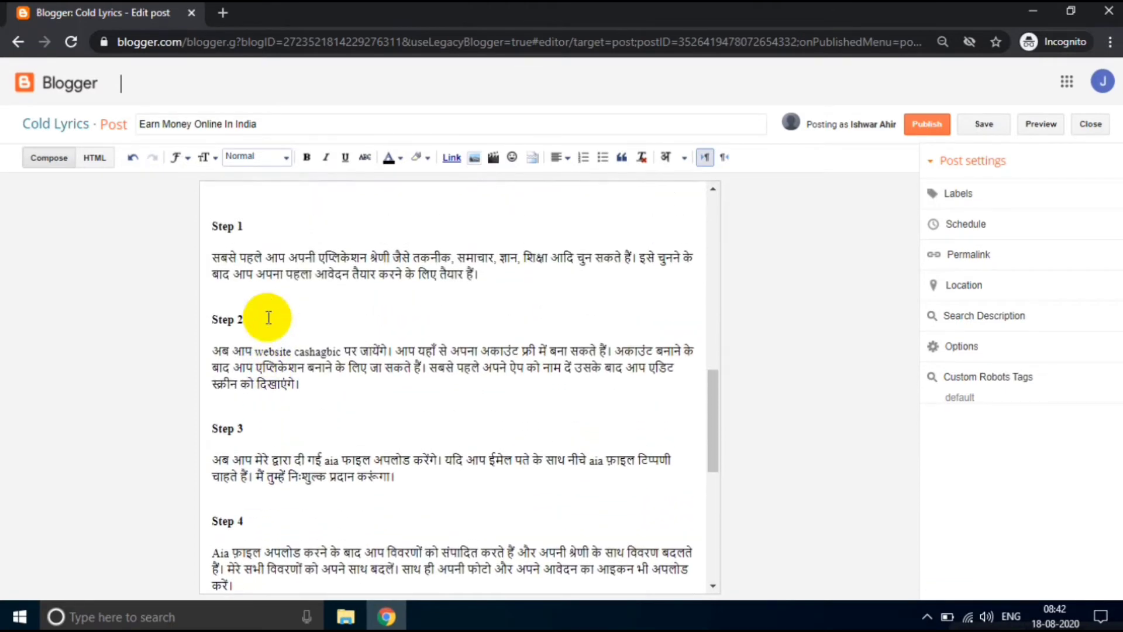
pyautogui.scroll(1, 269, 317)
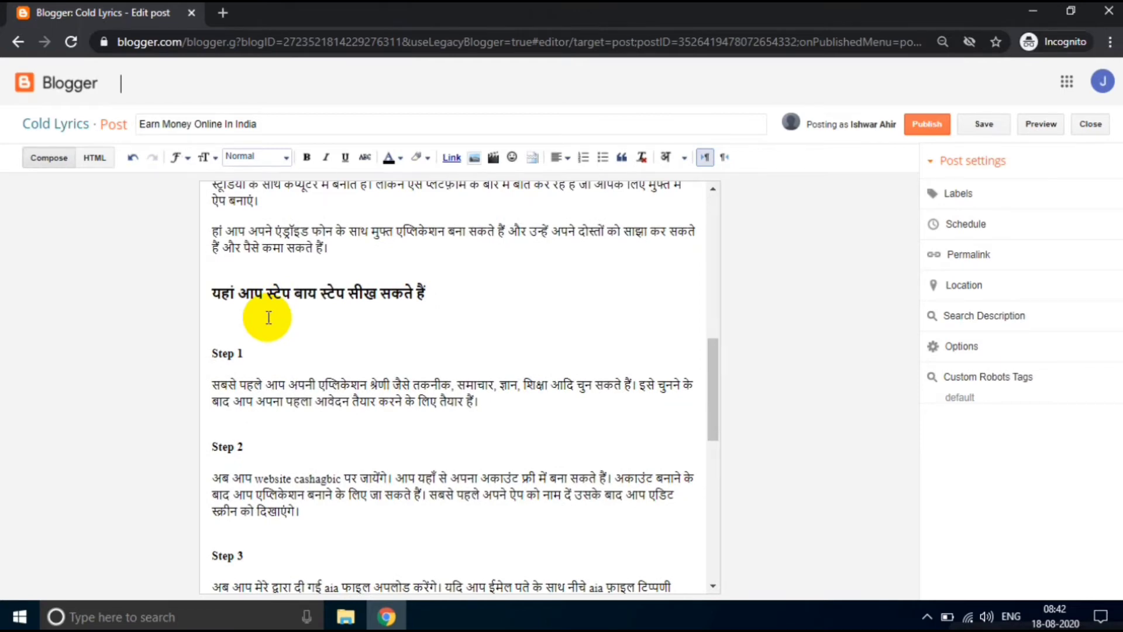
pyautogui.scroll(3, 268, 317)
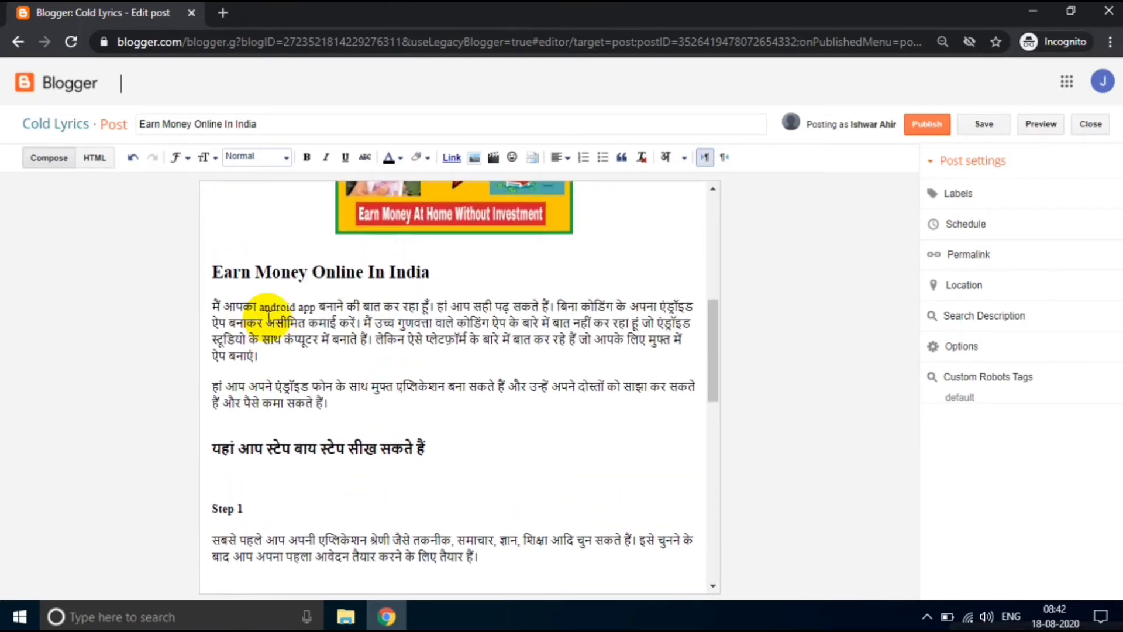
pyautogui.scroll(1, 267, 324)
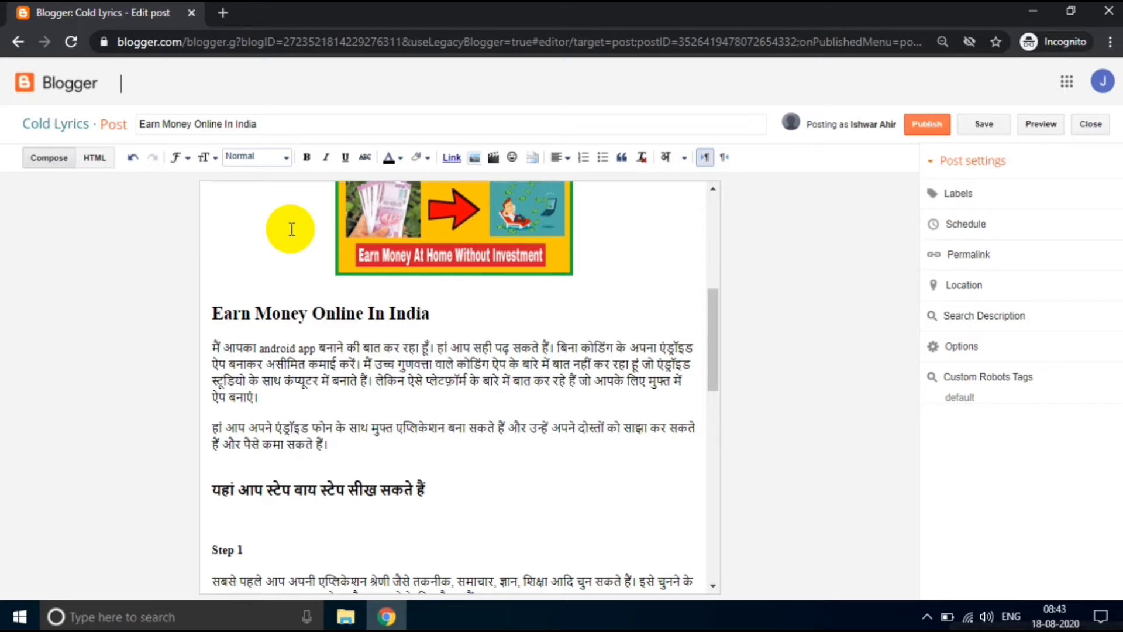
pyautogui.scroll(4, 292, 229)
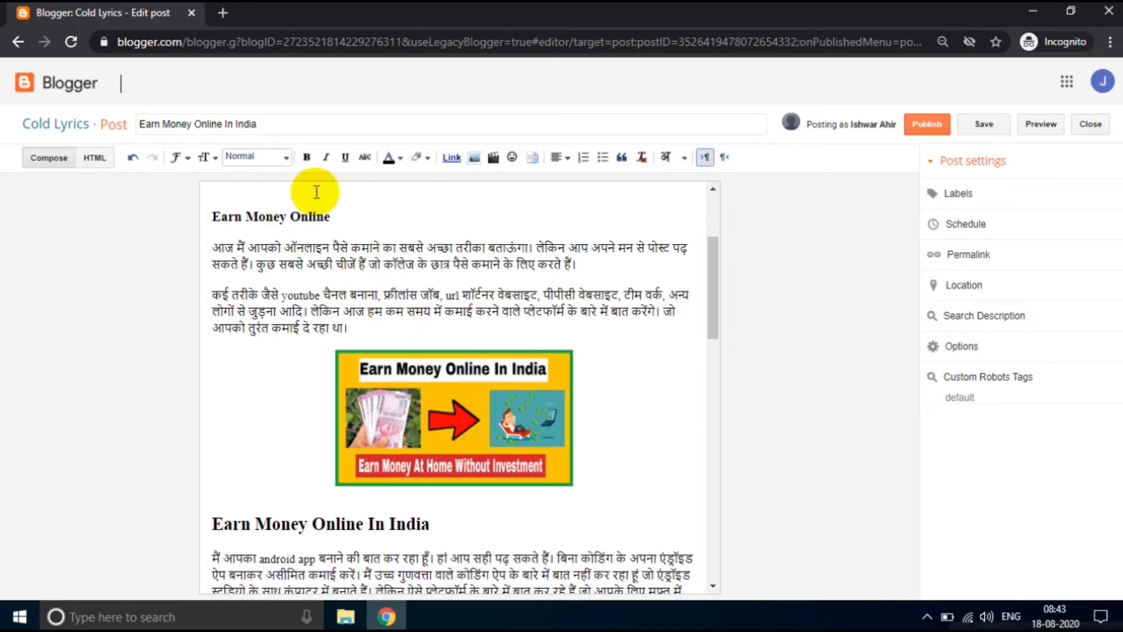
# Copy the full post title "Earn Money Online In India"
pyautogui.doubleClick(242, 124)
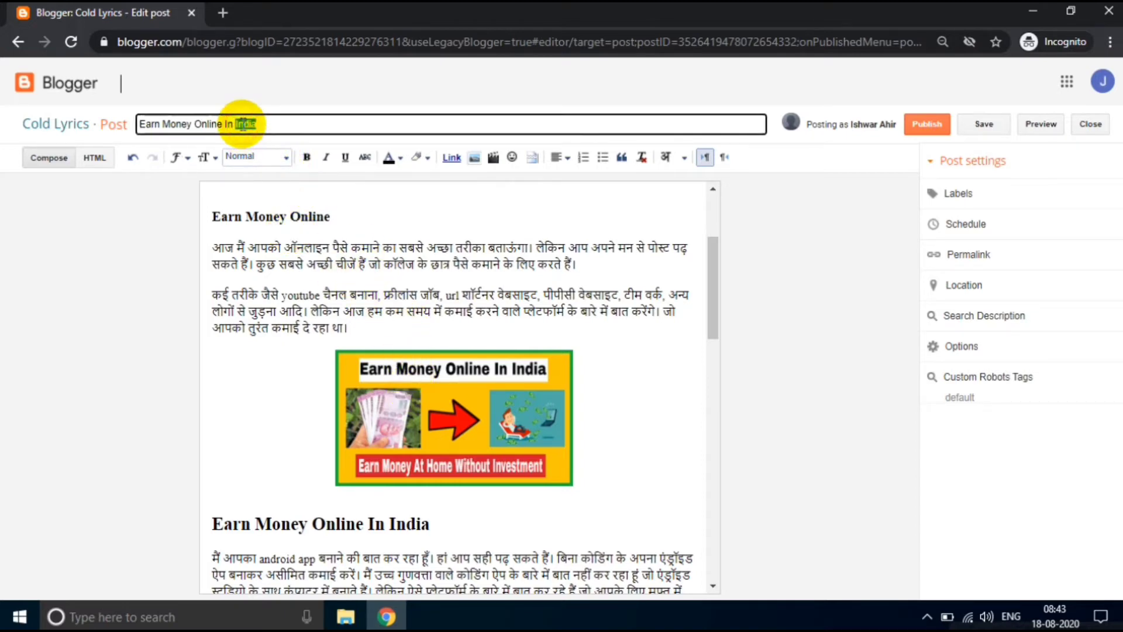
pyautogui.click(243, 125)
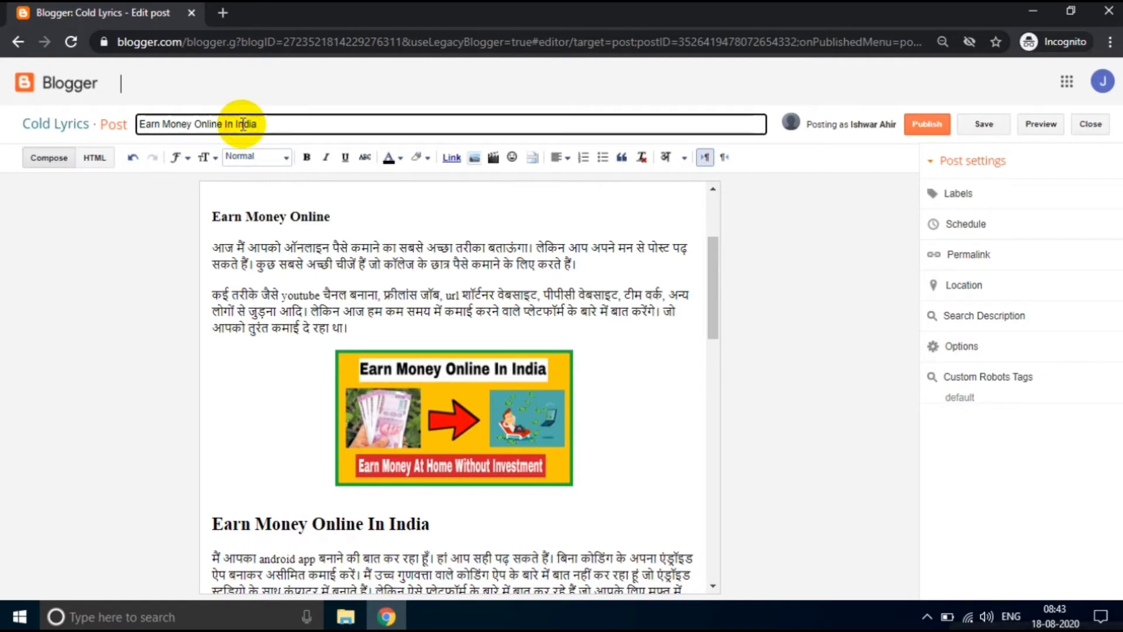
pyautogui.tripleClick(243, 124)
pyautogui.hotkey('ctrl', 'c')
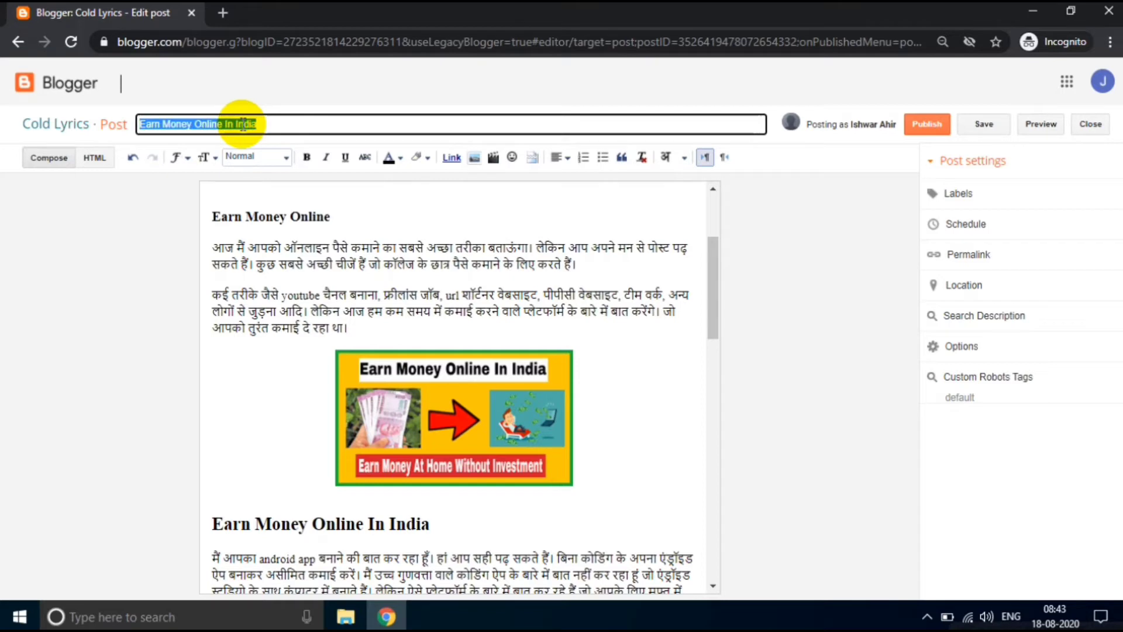
# Set the image in the post body to its original size
pyautogui.click(387, 386)
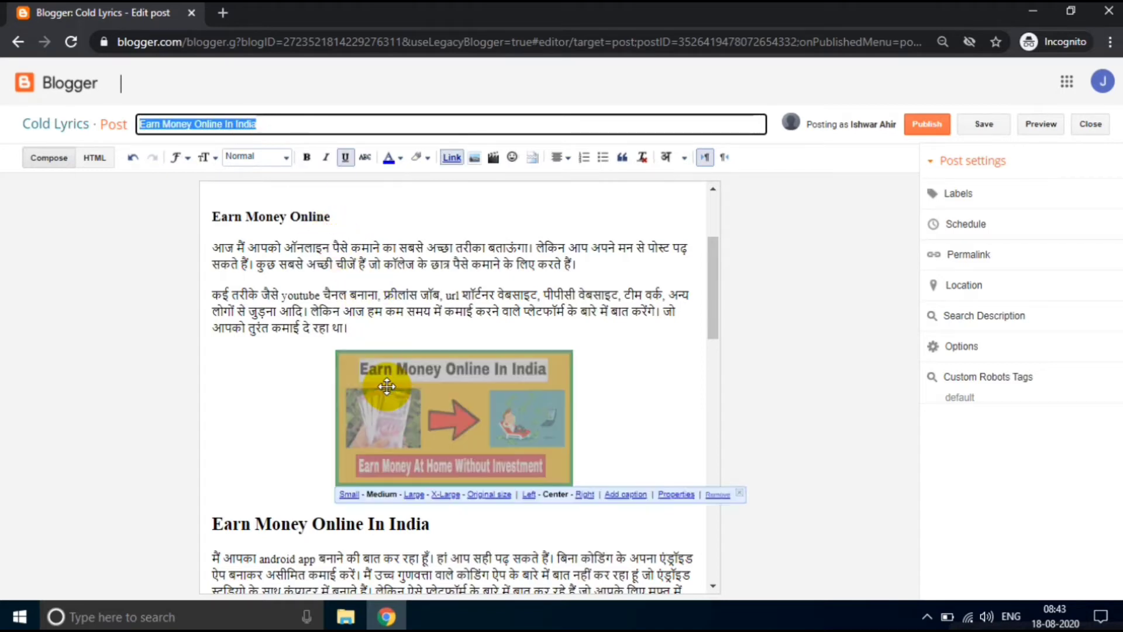
pyautogui.click(486, 496)
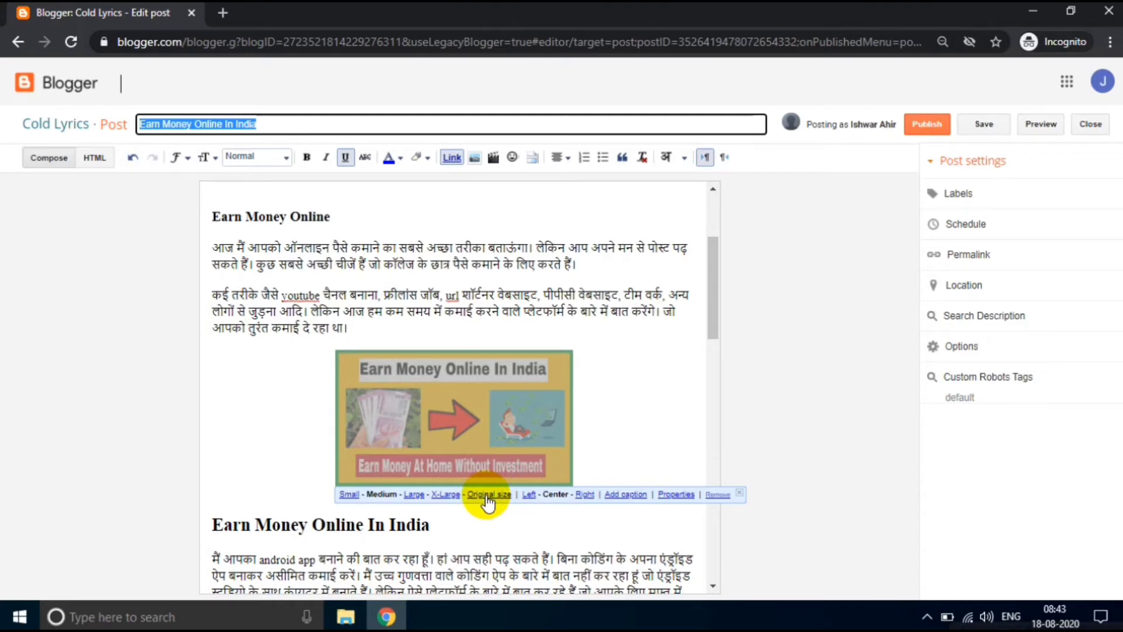
pyautogui.click(487, 495)
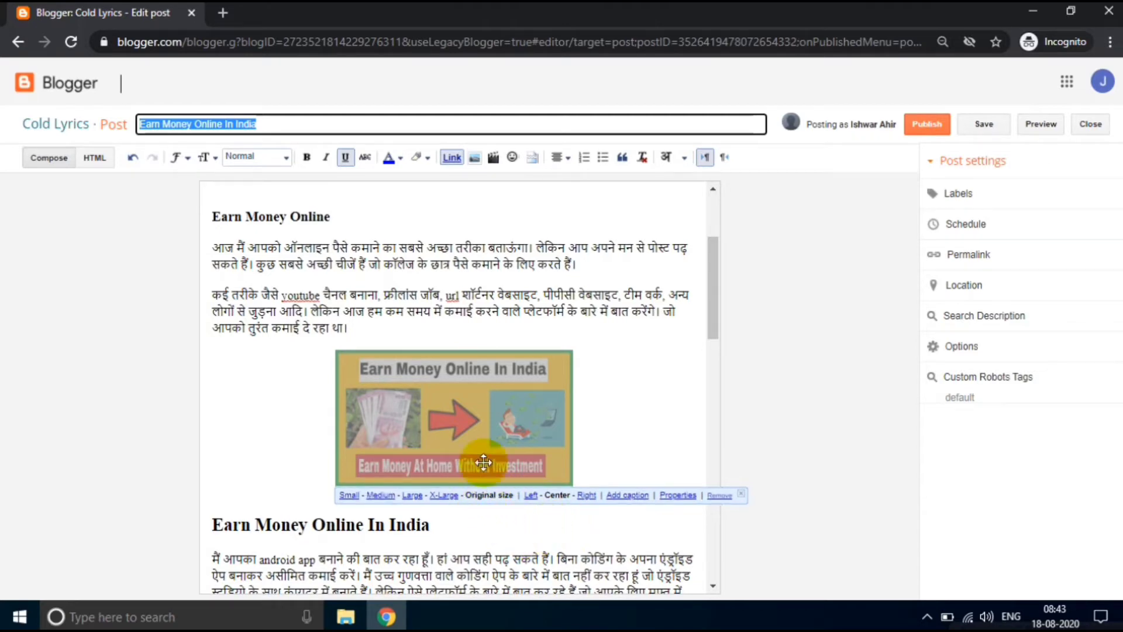
pyautogui.click(596, 426)
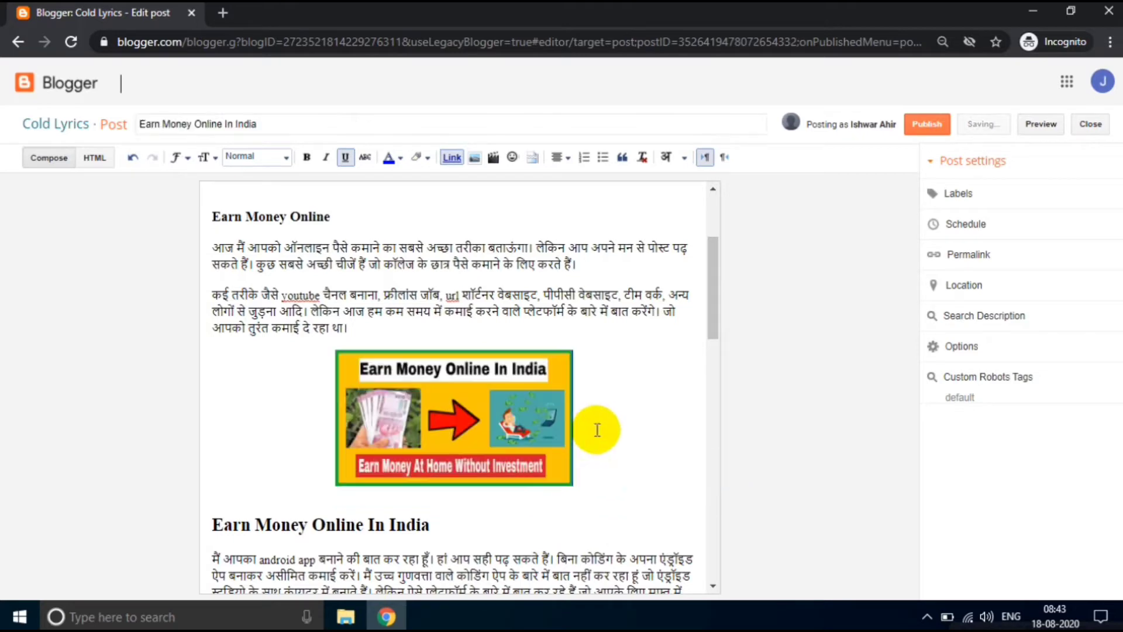
# Set both the title text and the alt text of the post image to "Earn Money Online In India"
pyautogui.click(492, 414)
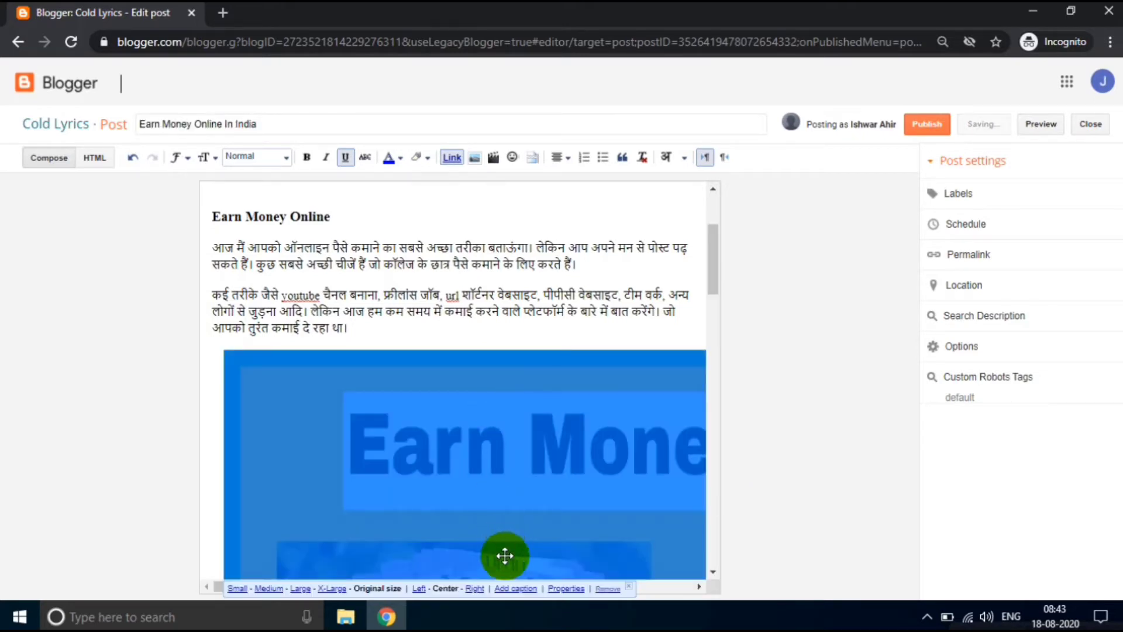
pyautogui.click(556, 589)
pyautogui.click(530, 319)
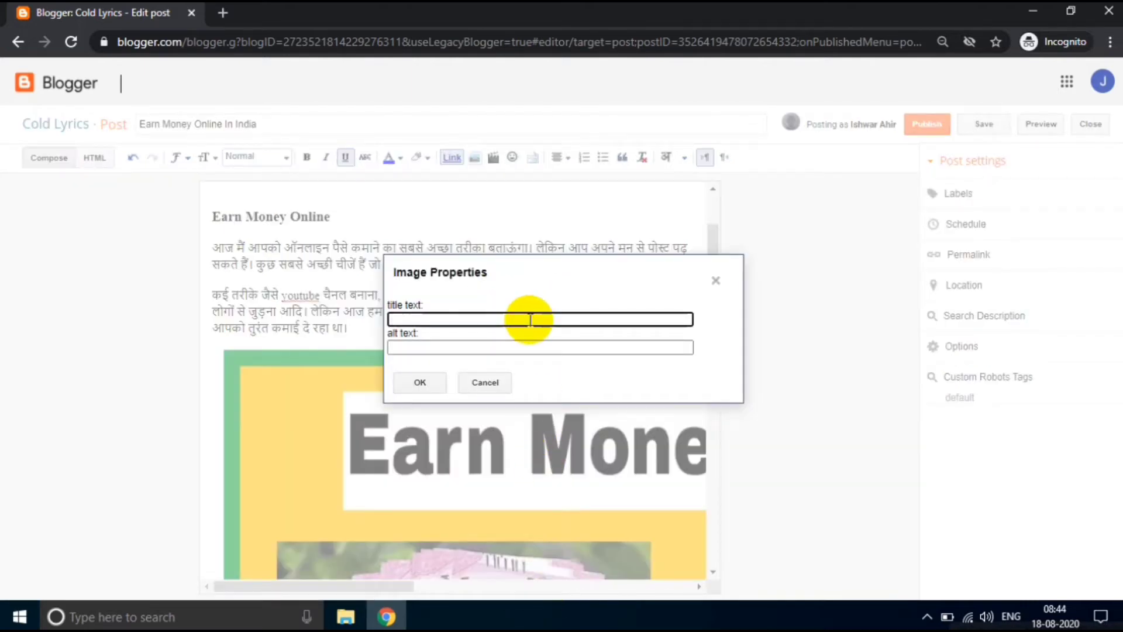
pyautogui.hotkey('ctrl', 'v')
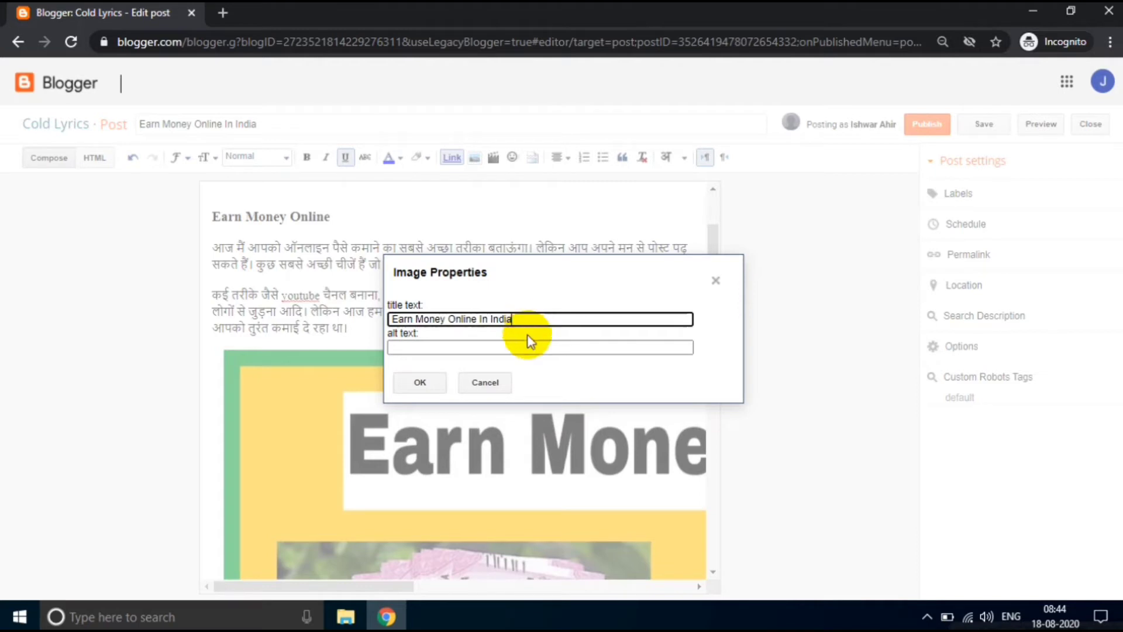
pyautogui.click(528, 346)
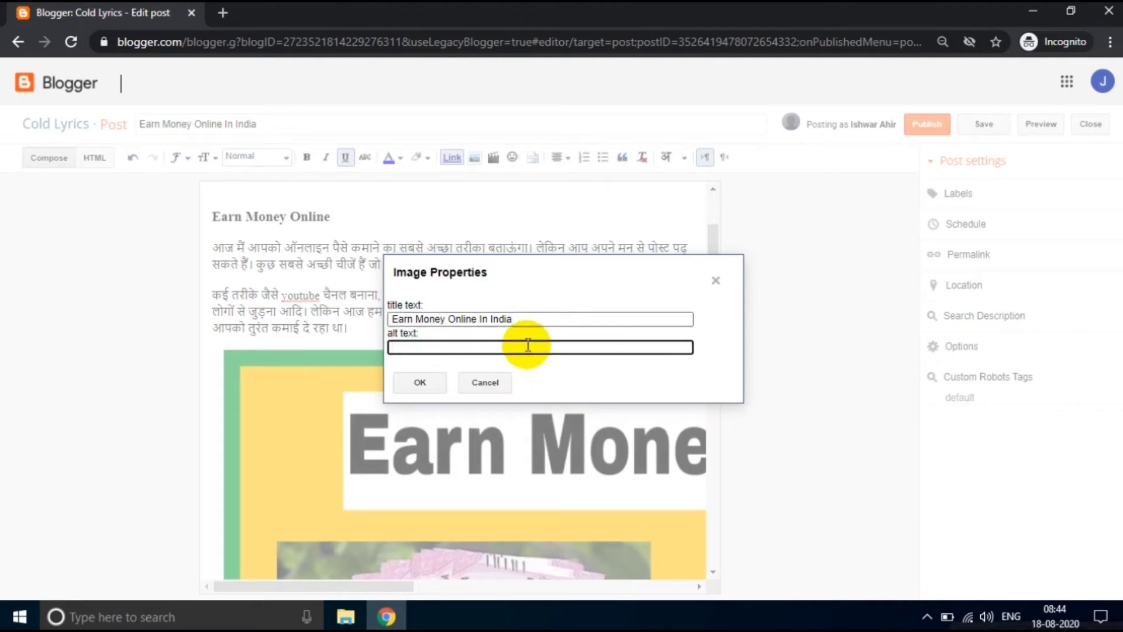
pyautogui.write('Earn Money Online In India')
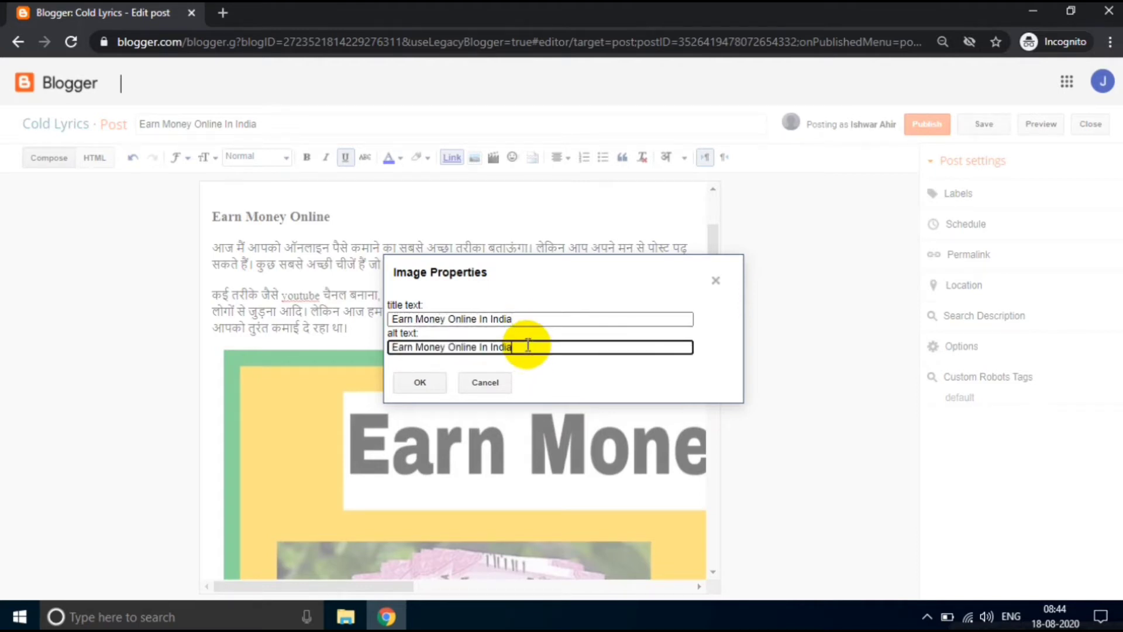
pyautogui.click(416, 382)
# Add the caption "Earn Money Online In India" beneath the post image
pyautogui.scroll(-2, 416, 381)
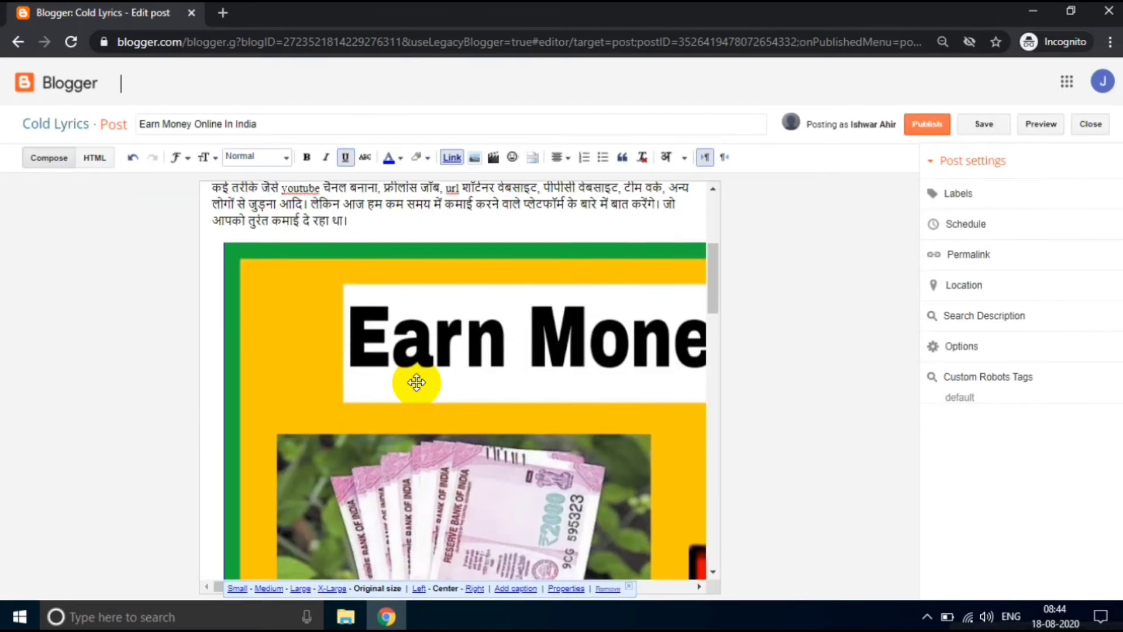
pyautogui.scroll(-4, 417, 382)
pyautogui.scroll(-3, 417, 381)
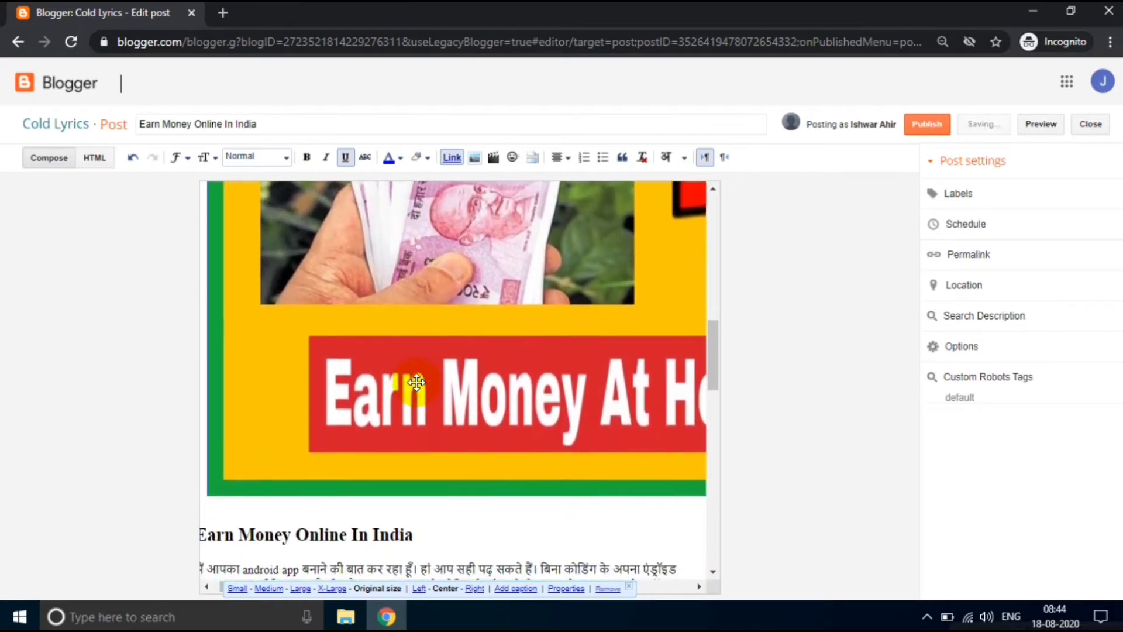
pyautogui.click(507, 594)
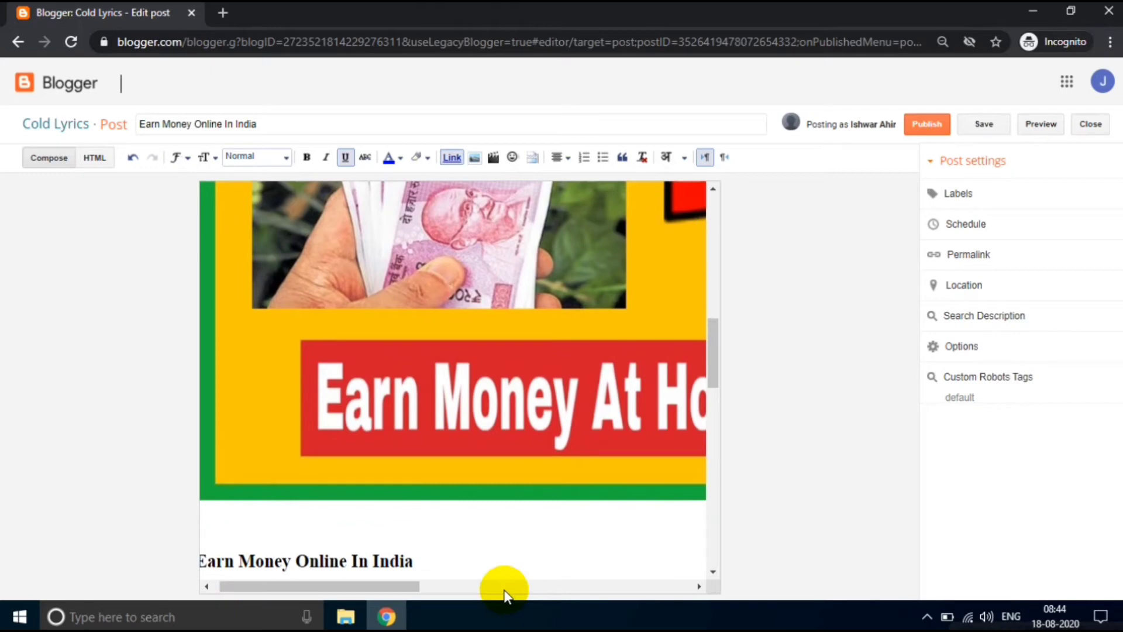
pyautogui.write('Earn Money Online In India')
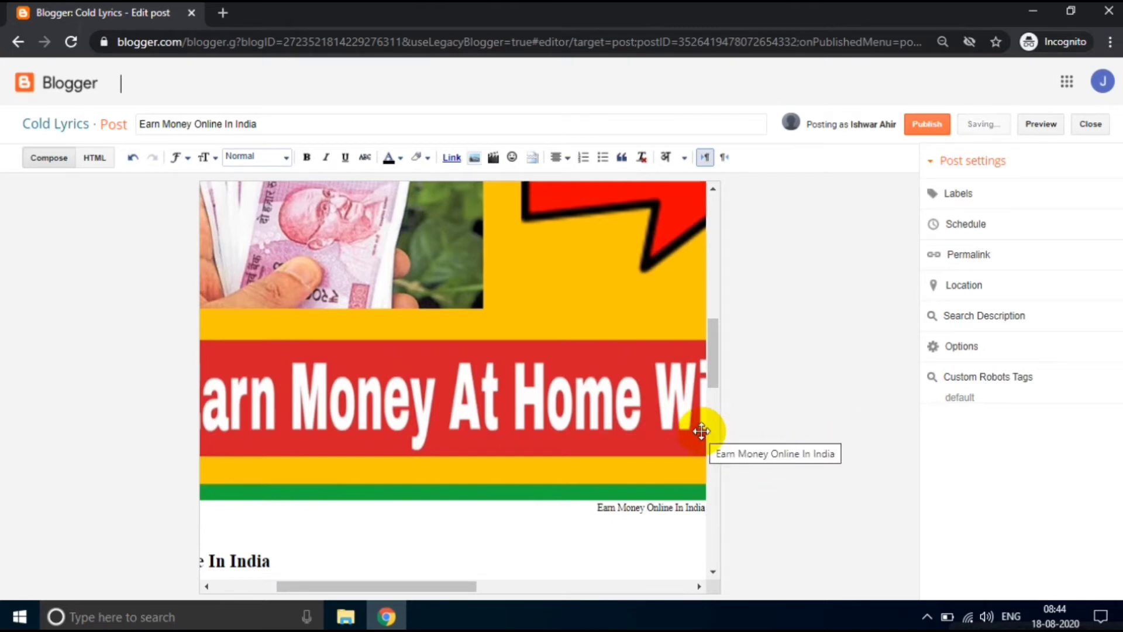
# Assign the existing label "Earn Money" to the post
pyautogui.click(1020, 322)
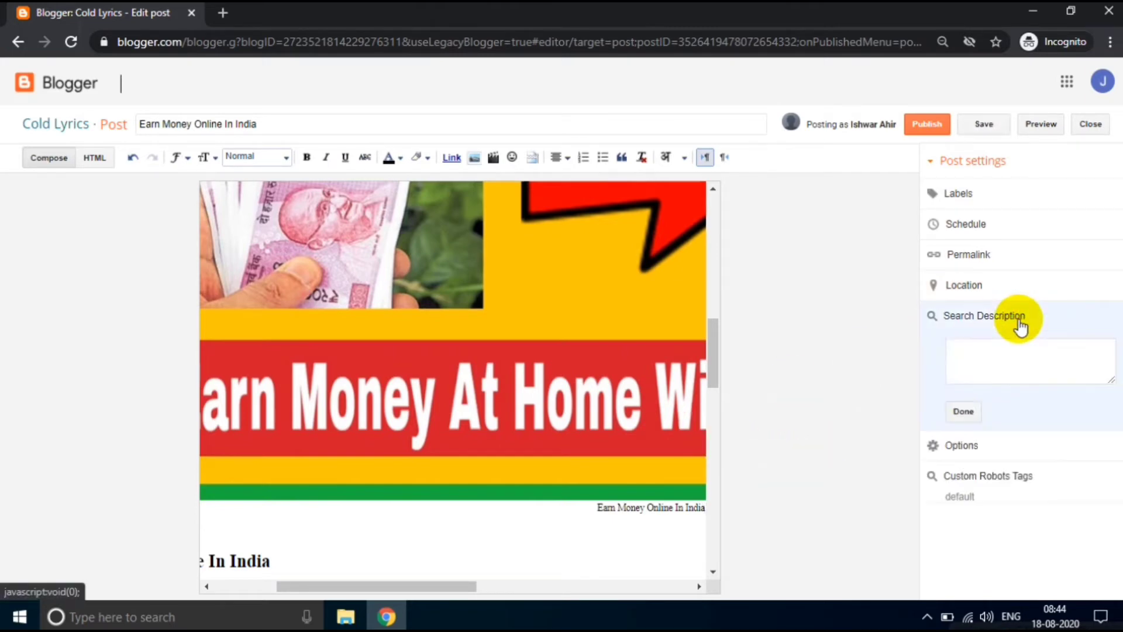
pyautogui.click(963, 411)
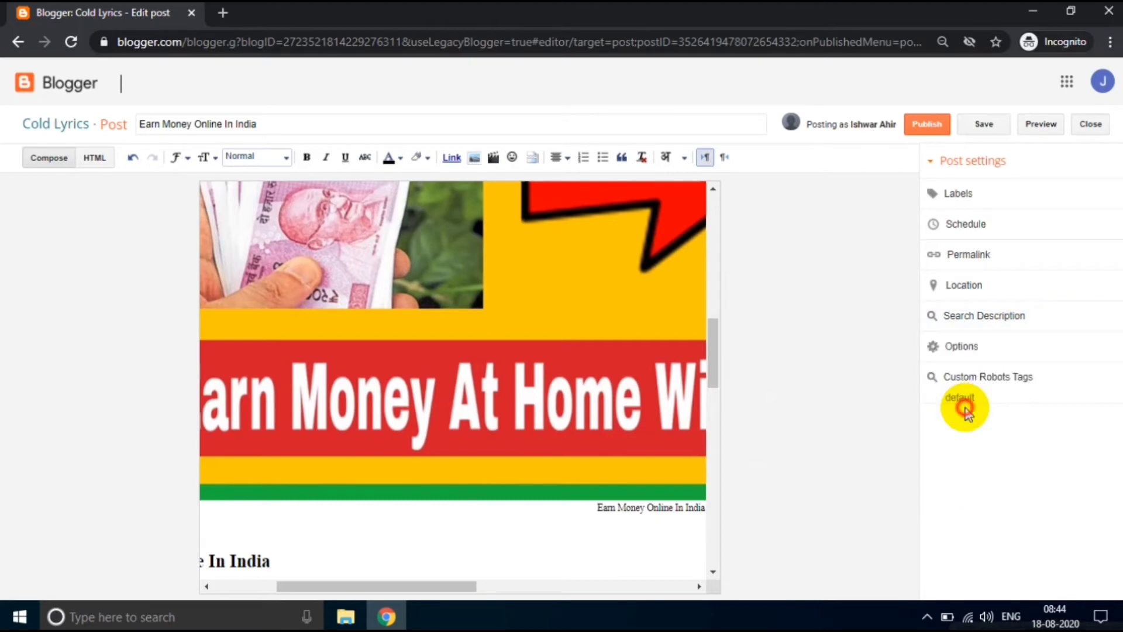
pyautogui.click(961, 206)
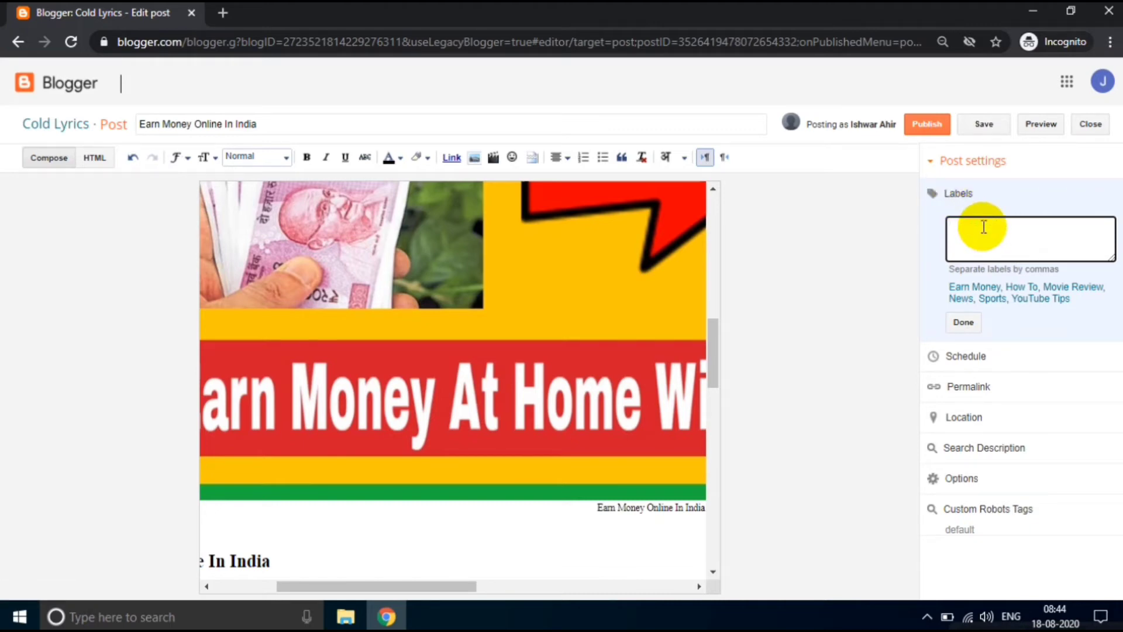
pyautogui.click(989, 291)
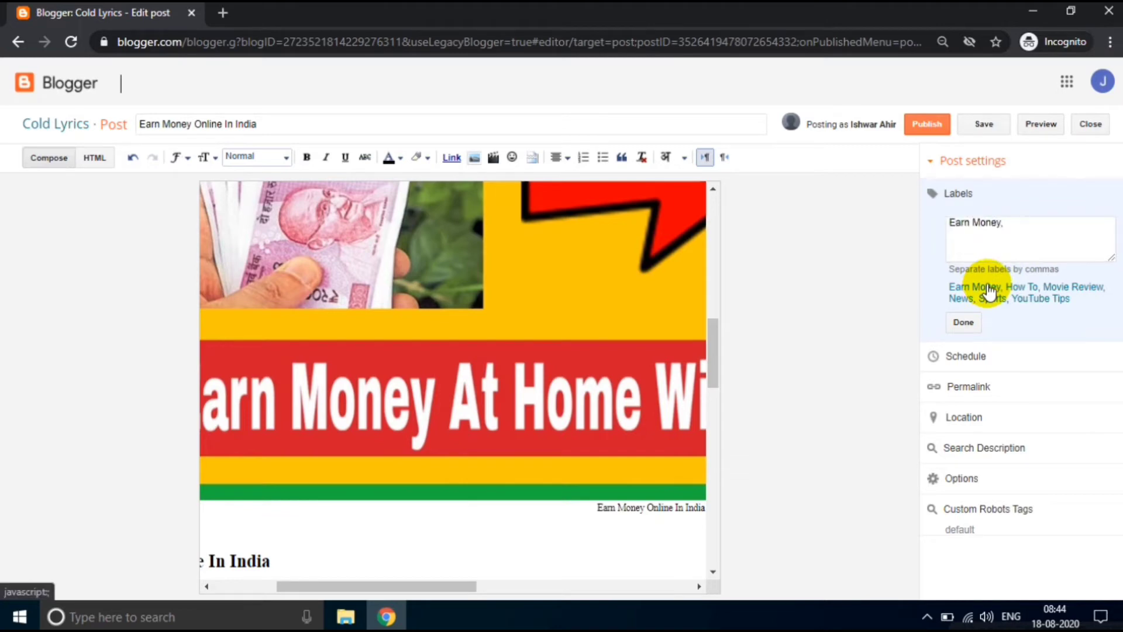
pyautogui.click(964, 323)
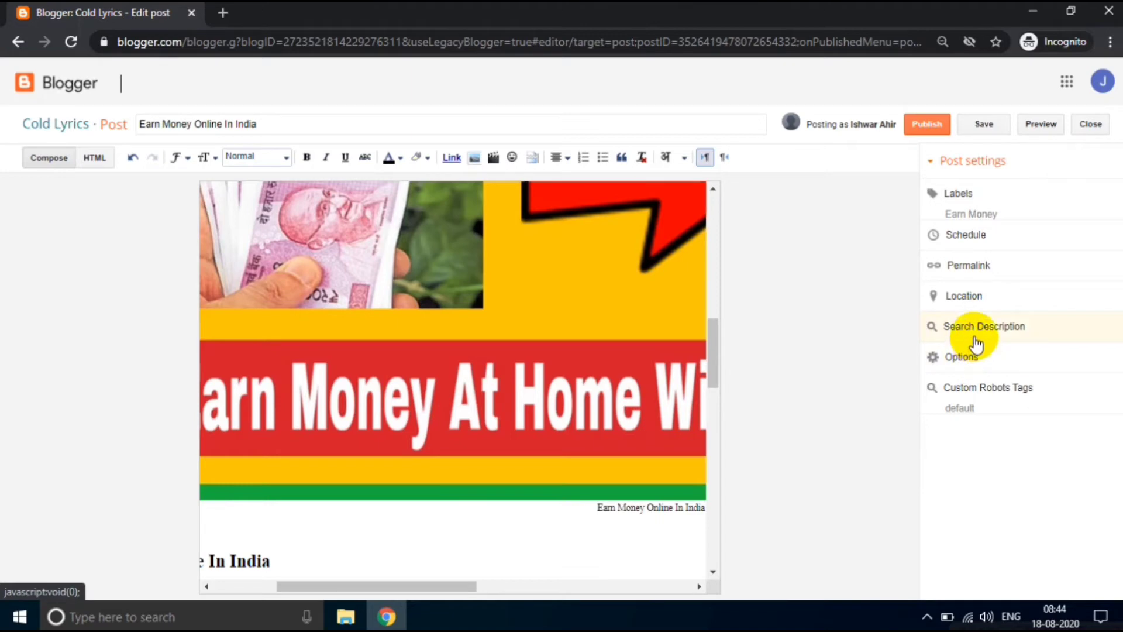
# Set the post's search description to "Earn Money Online In India"
pyautogui.click(975, 340)
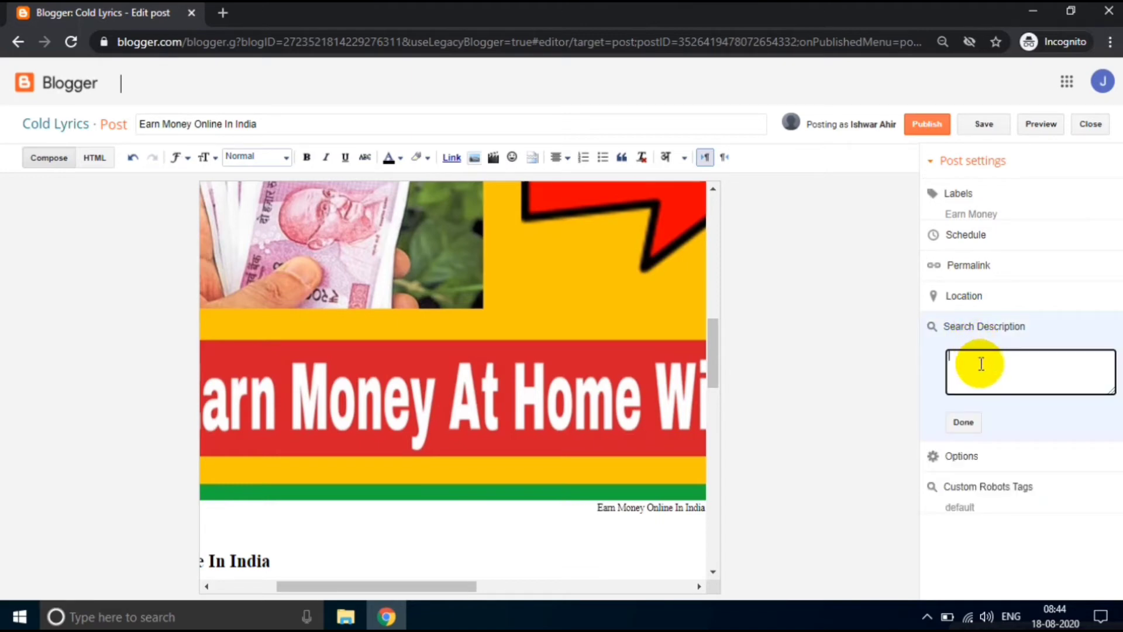
pyautogui.write('Earn Money Online In India')
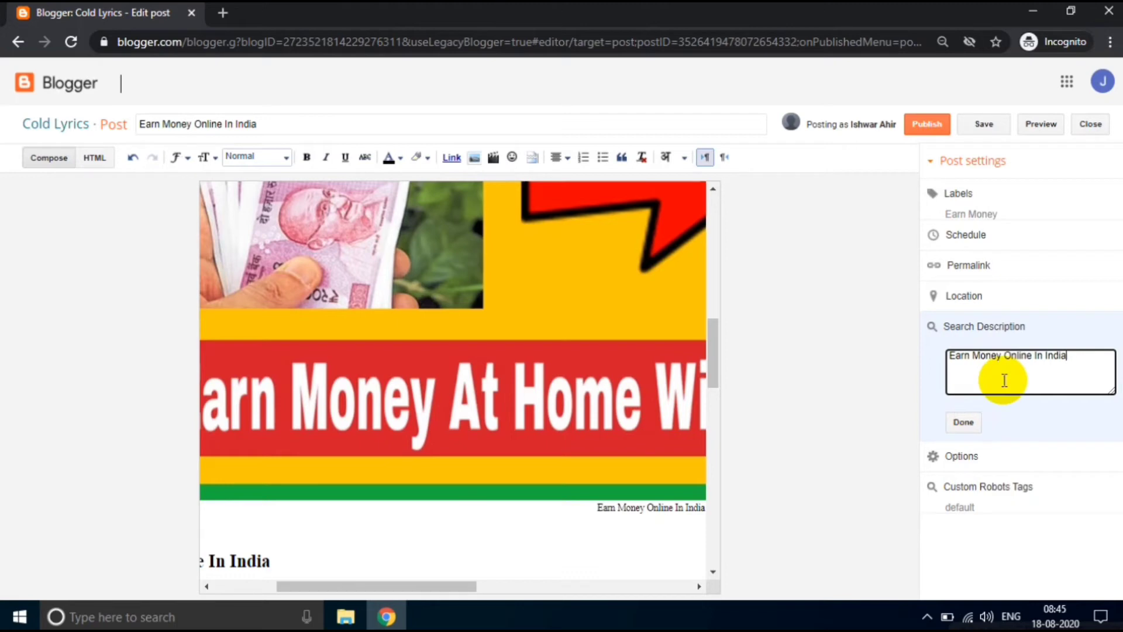
pyautogui.click(966, 423)
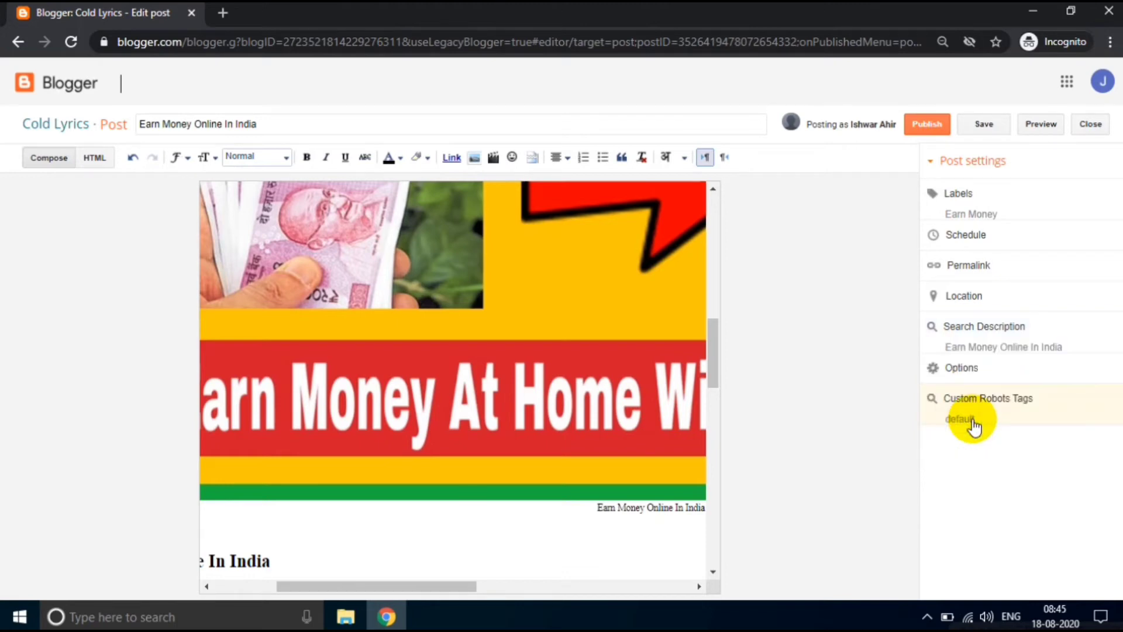
# Turn off the default custom robots tags for the post, keeping "all" and "noodp" selected
pyautogui.click(977, 404)
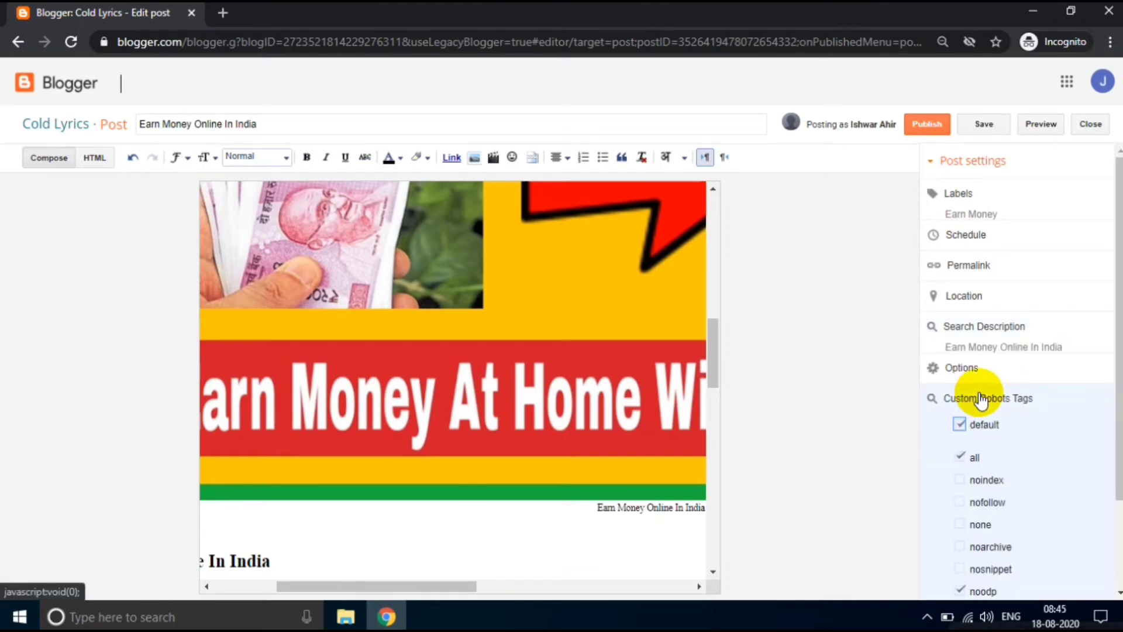
pyautogui.click(960, 423)
pyautogui.scroll(-2, 960, 422)
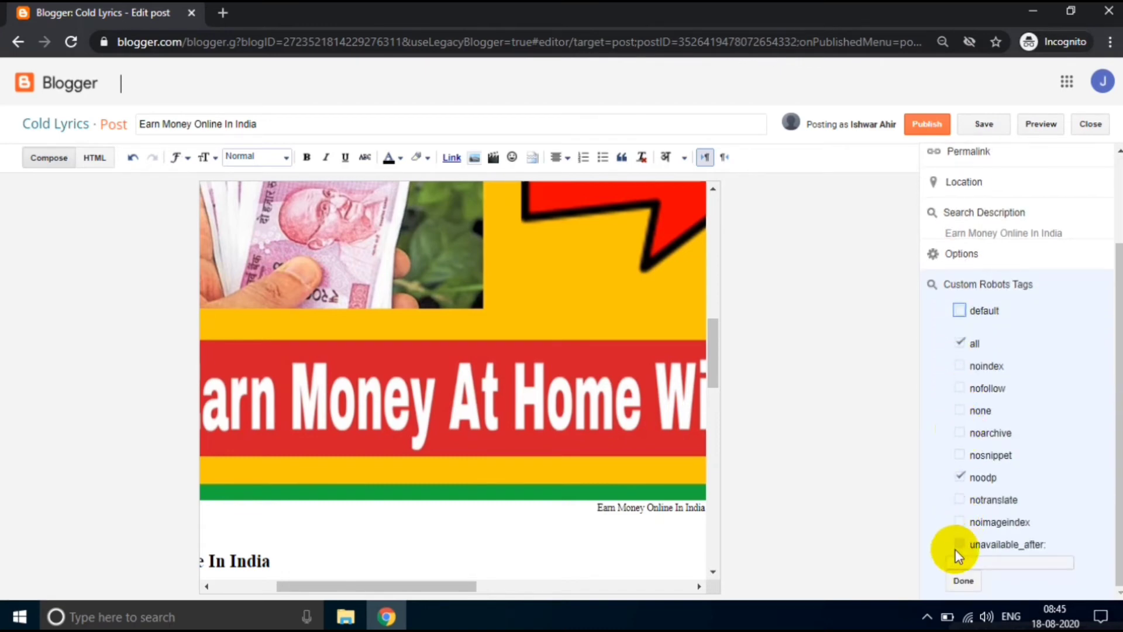
pyautogui.click(963, 581)
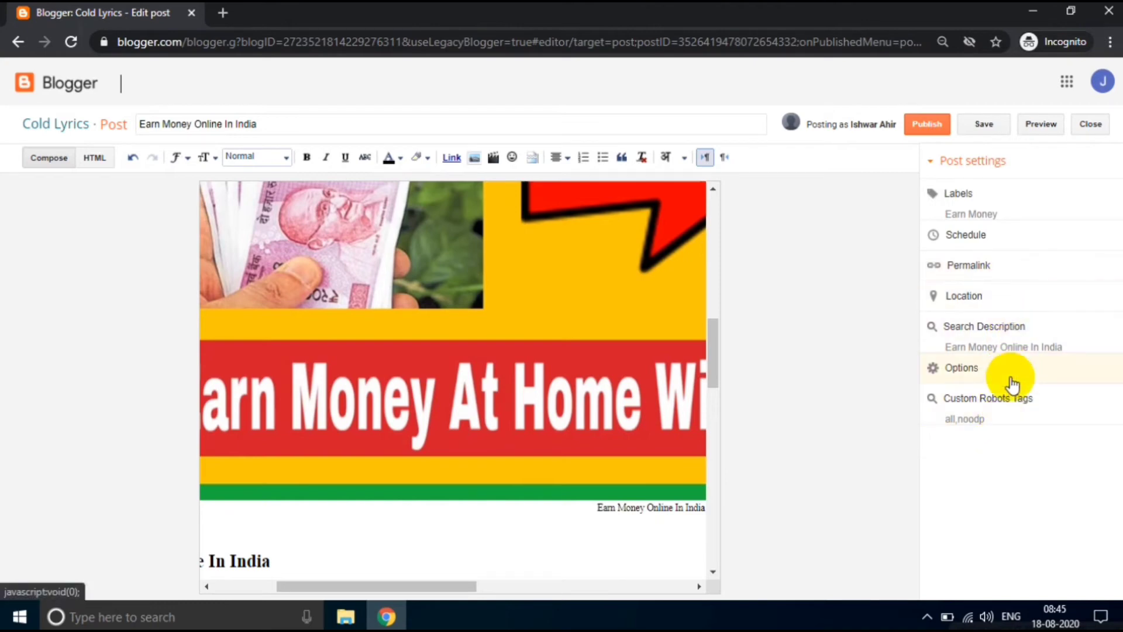
# Copy the post's automatic permalink URL from the post settings
pyautogui.click(1006, 283)
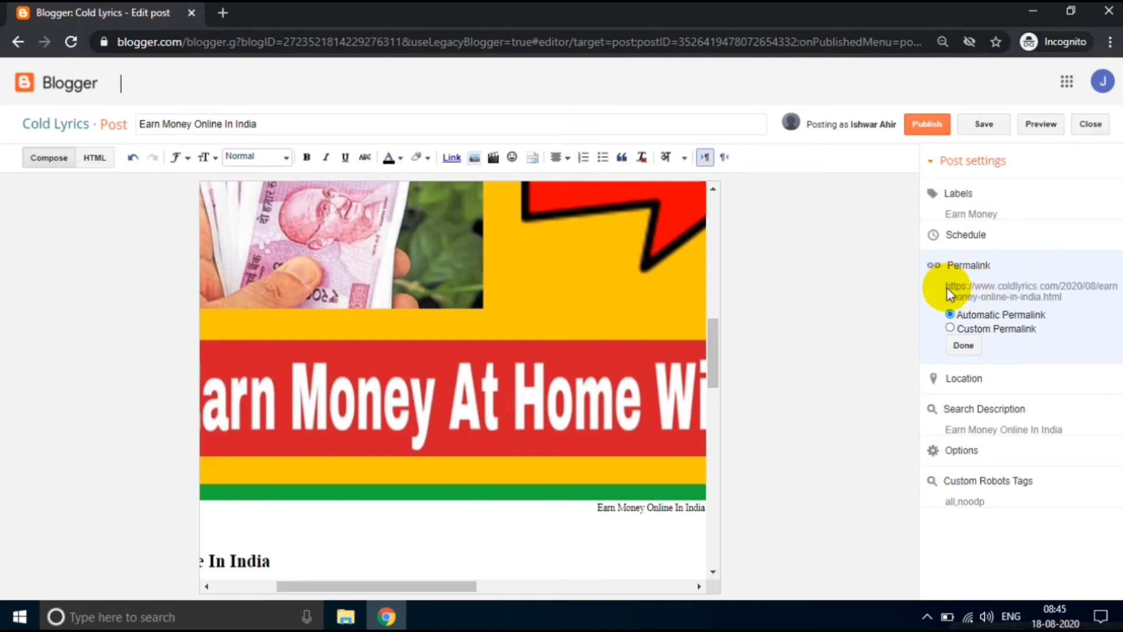
pyautogui.moveTo(973, 285); pyautogui.dragTo(1058, 296)
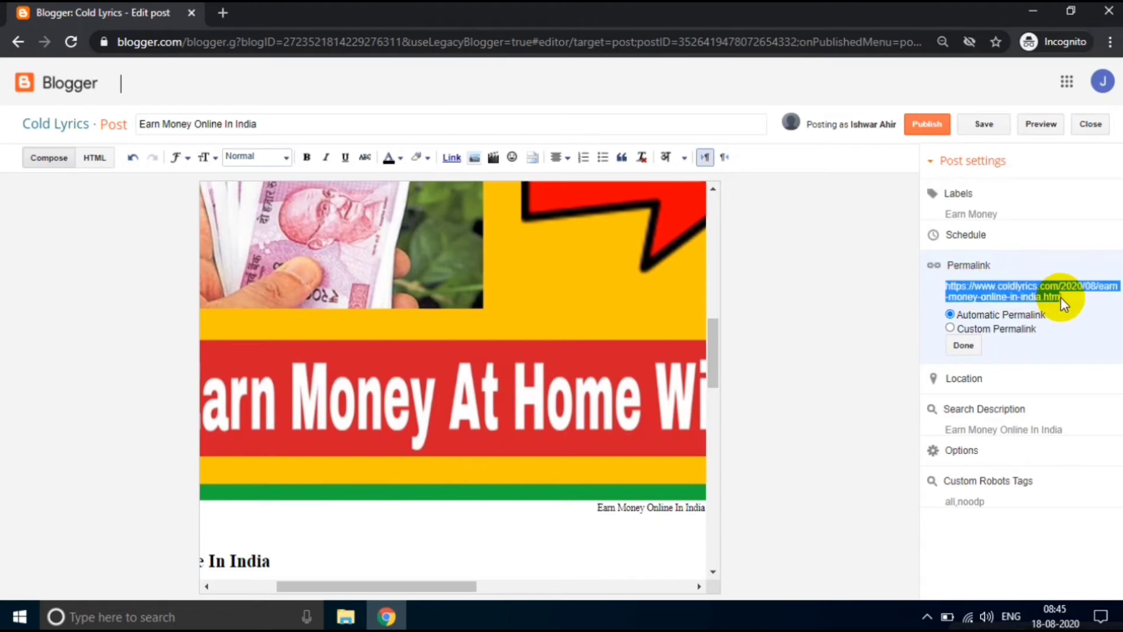
pyautogui.rightClick(1040, 292)
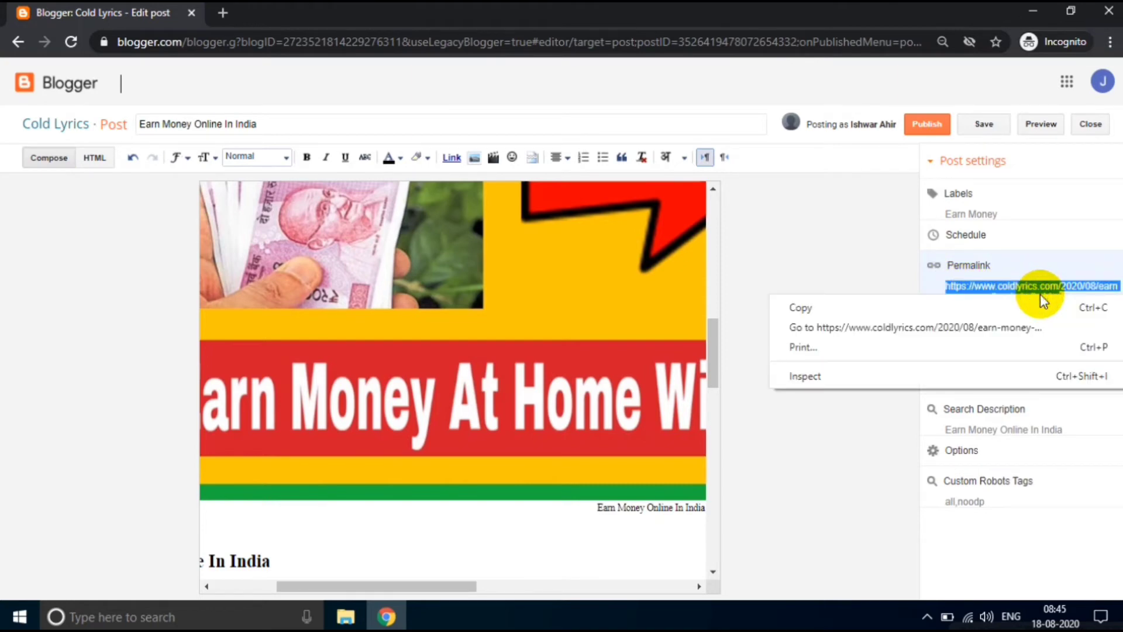
pyautogui.click(1033, 306)
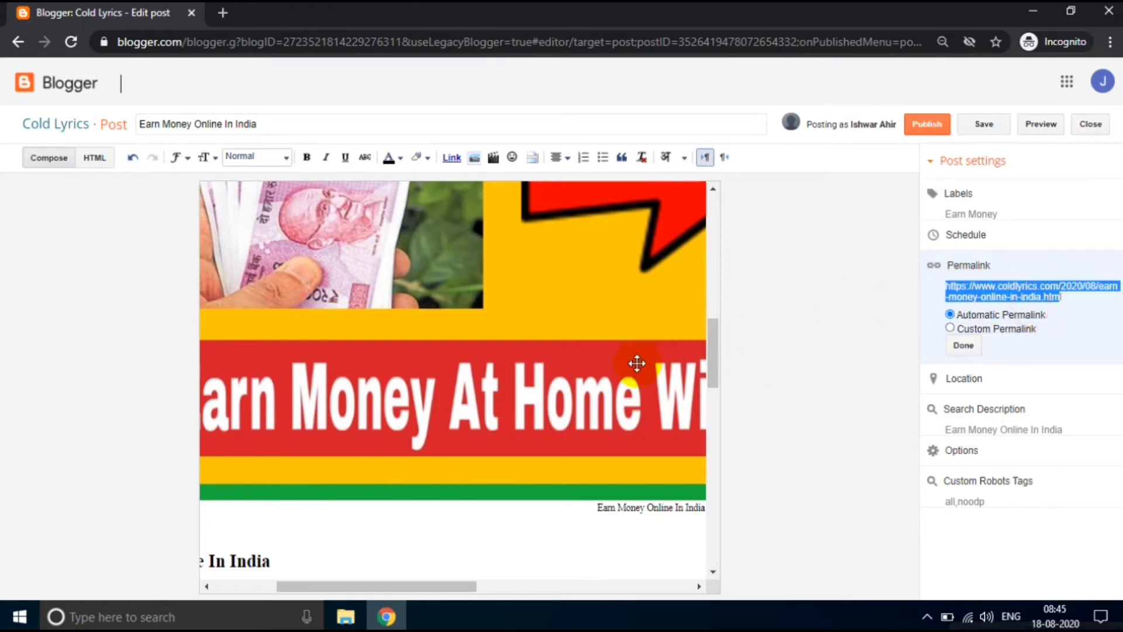
pyautogui.click(637, 364)
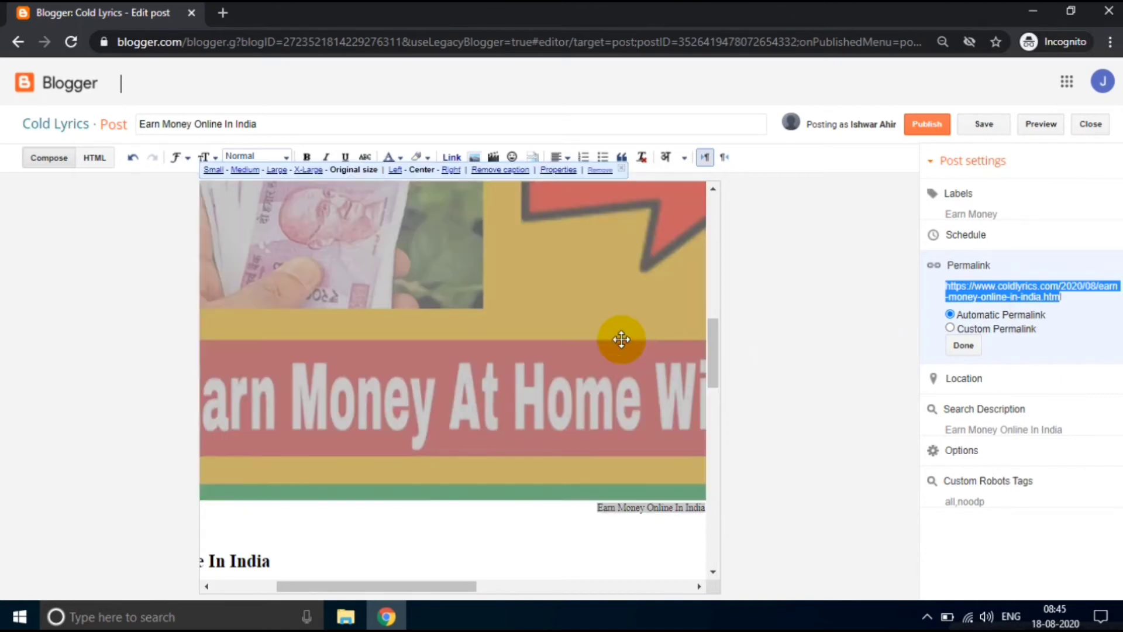
pyautogui.click(451, 158)
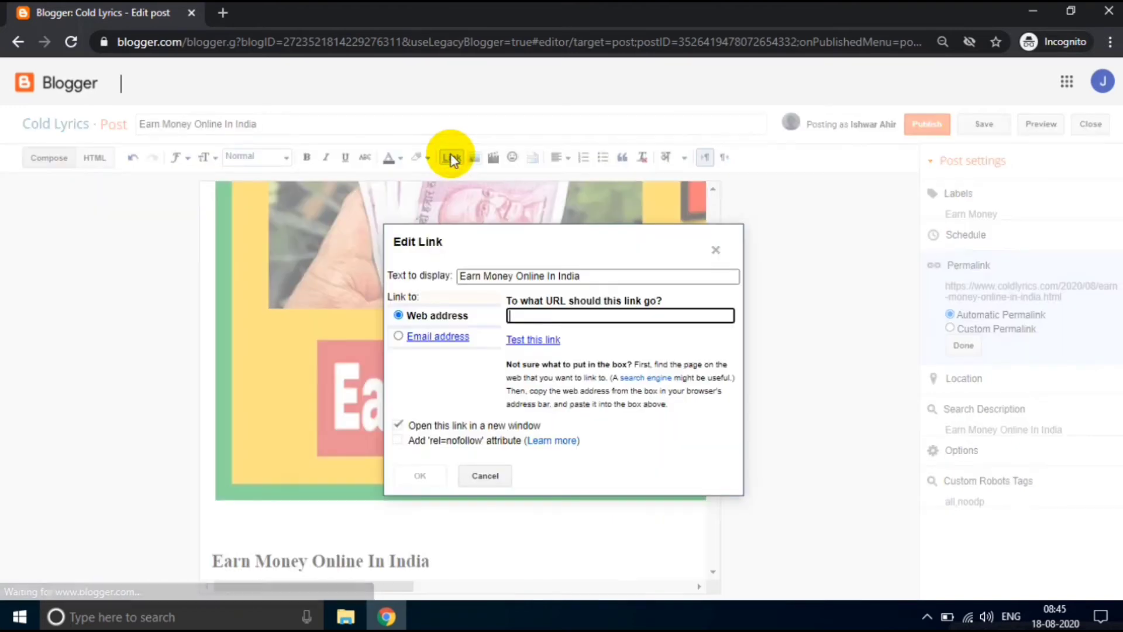
pyautogui.click(563, 312)
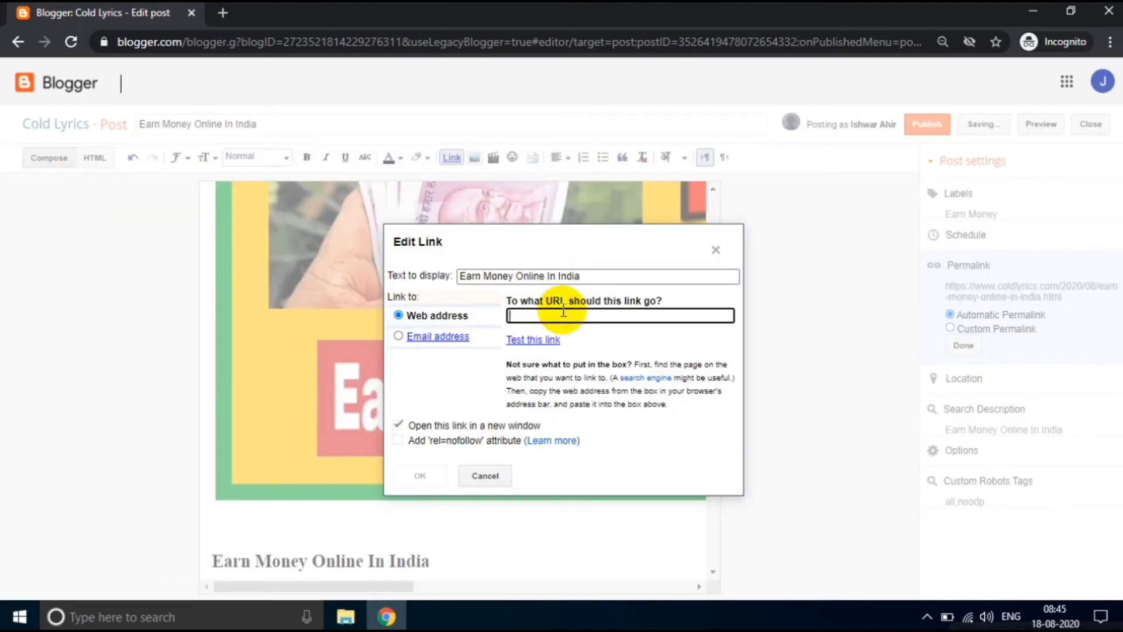
pyautogui.hotkey('ctrl', 'v')
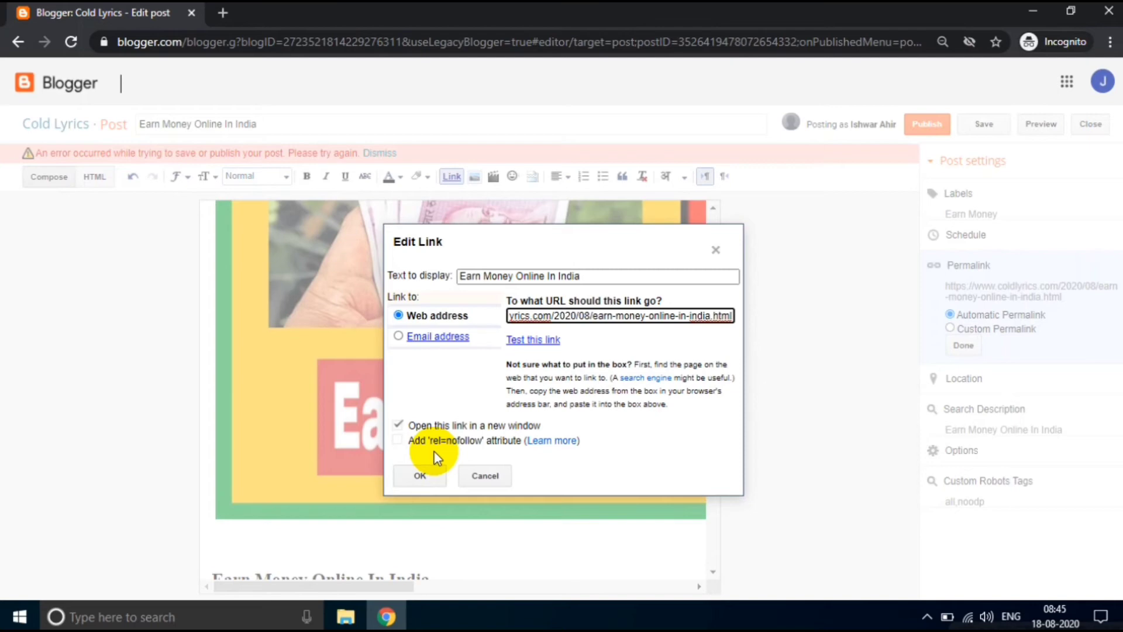
pyautogui.click(436, 481)
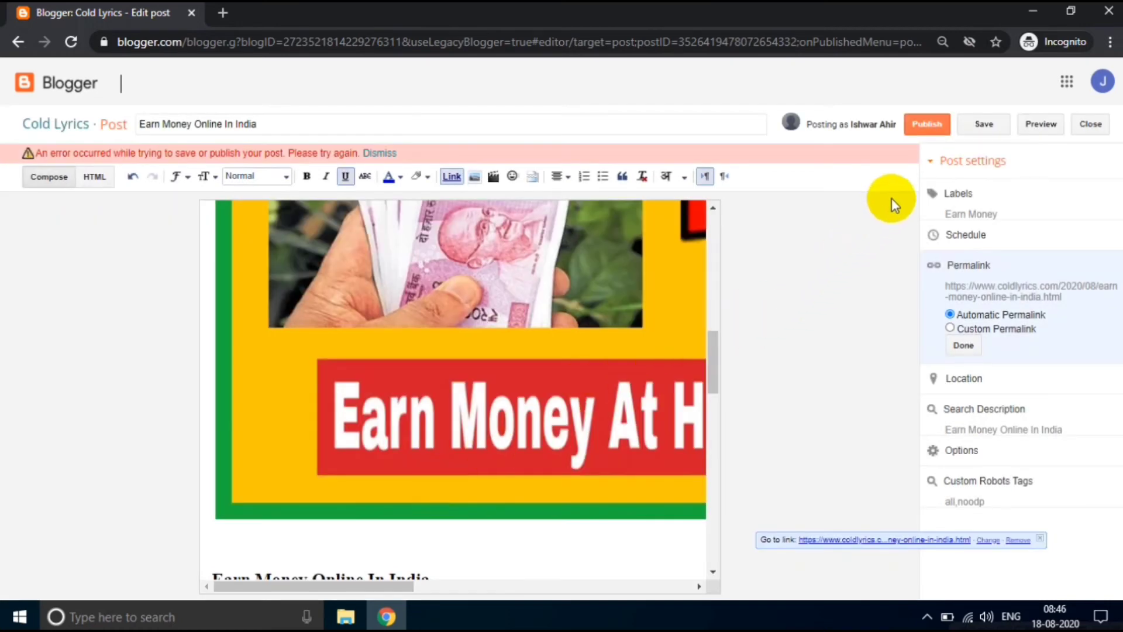
# Preview the post and review its text, headings, linked image caption and numbered steps from start to end
pyautogui.click(1039, 125)
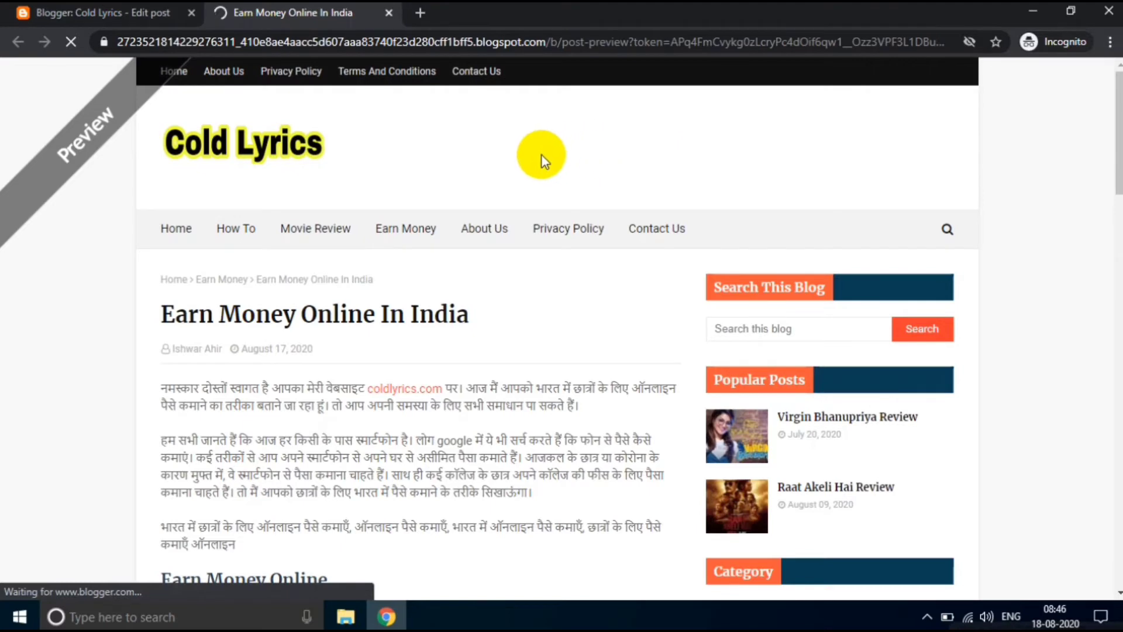
pyautogui.scroll(-6, 542, 156)
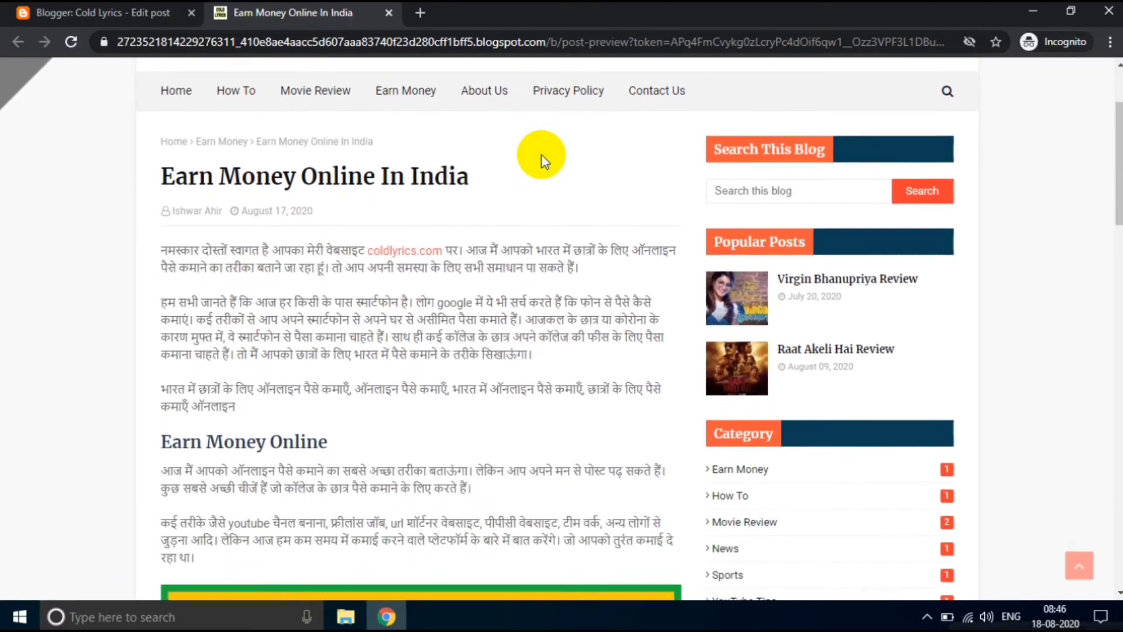
pyautogui.scroll(-4, 542, 156)
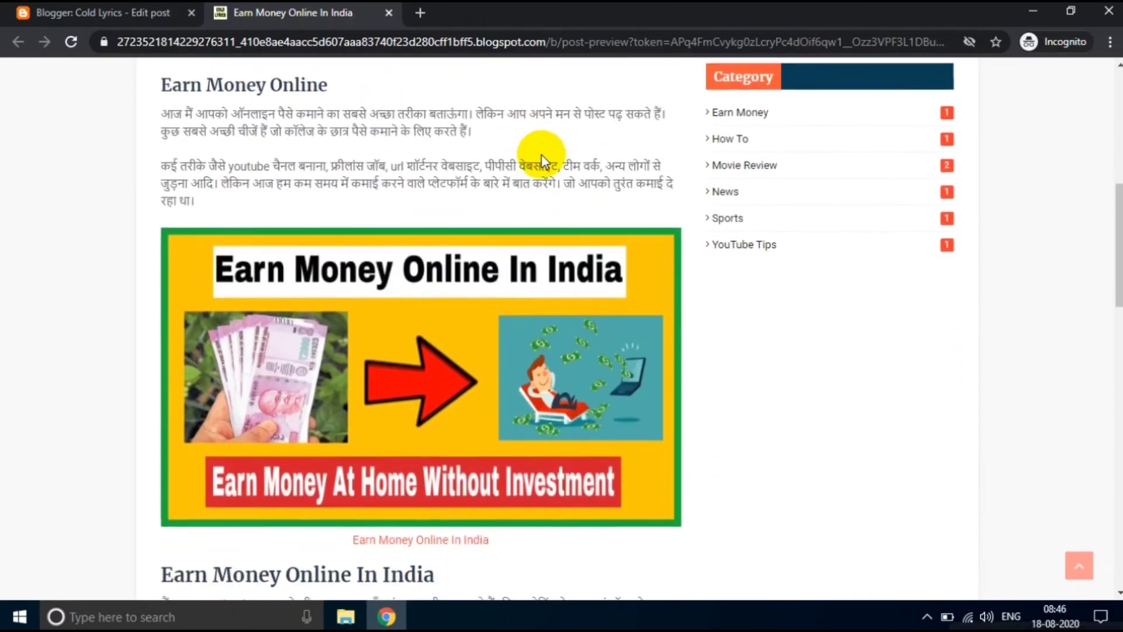
pyautogui.scroll(-6, 542, 155)
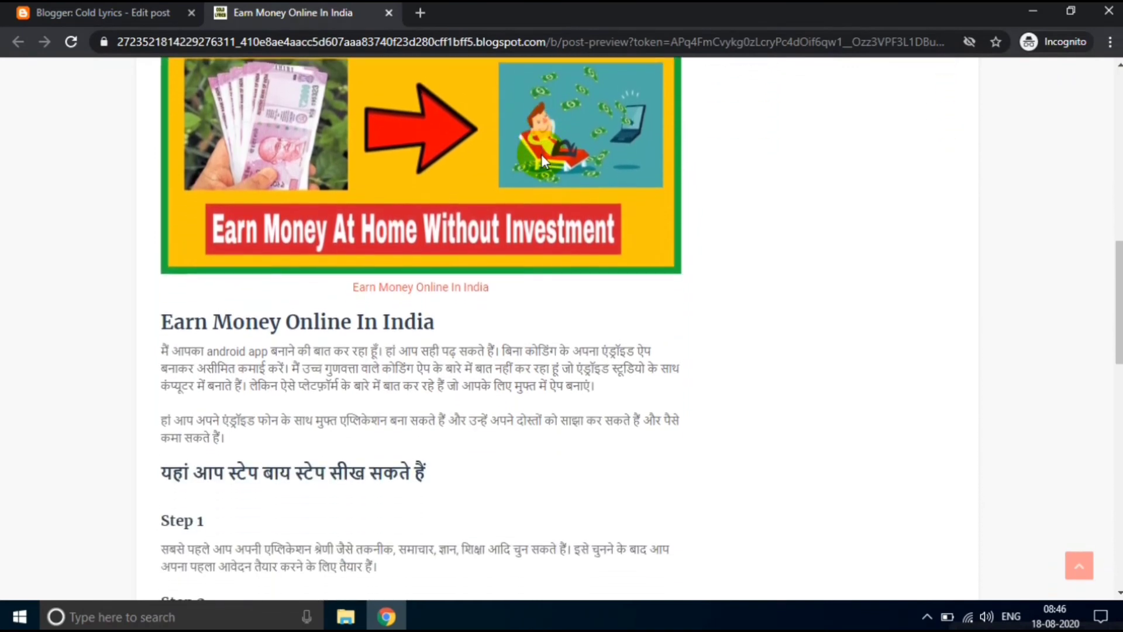
pyautogui.scroll(-5, 543, 159)
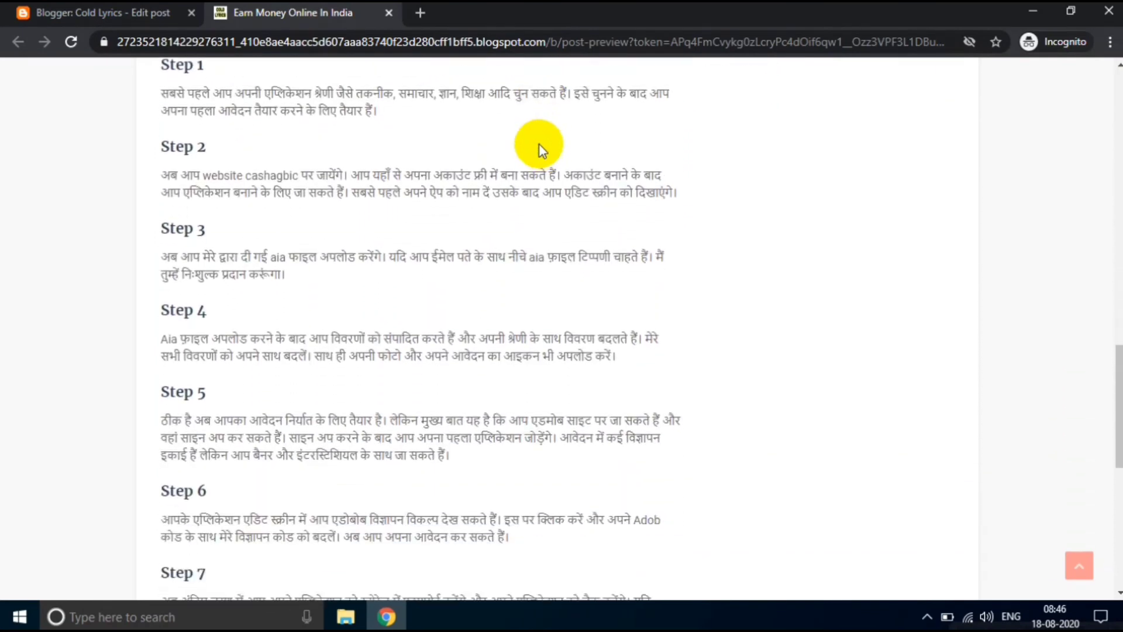
pyautogui.scroll(-4, 535, 90)
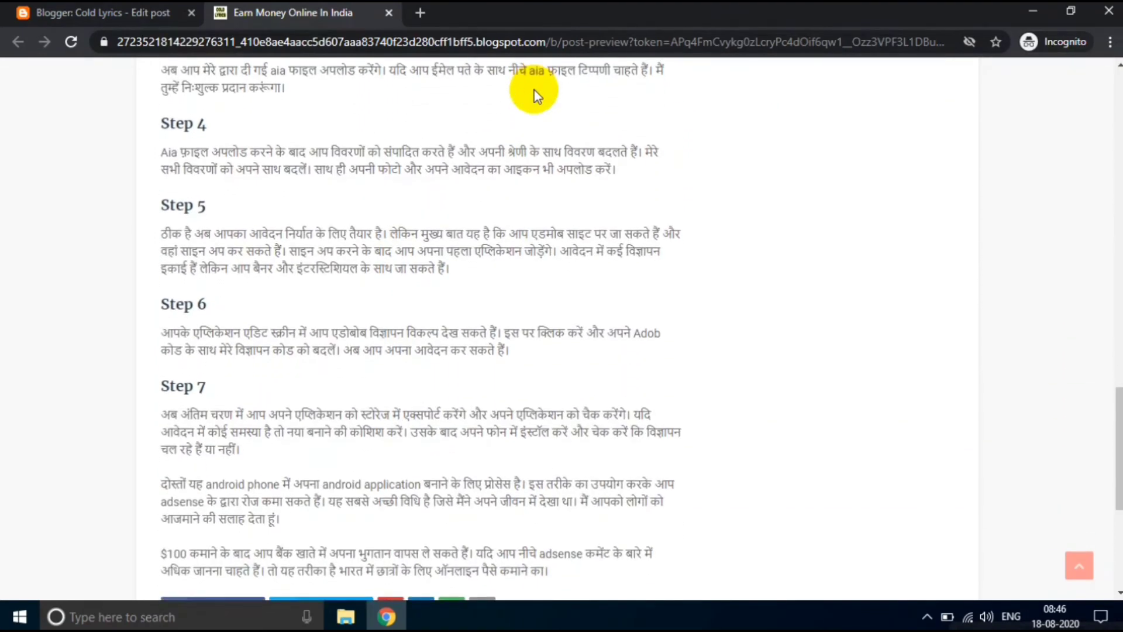
pyautogui.scroll(-2, 535, 89)
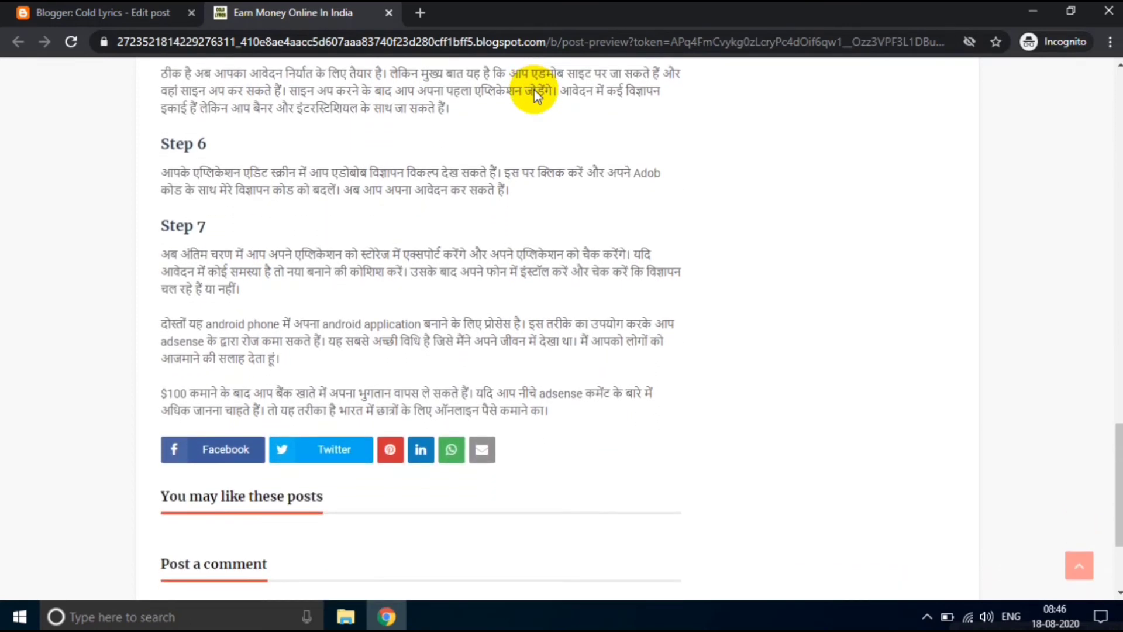
pyautogui.scroll(6, 536, 94)
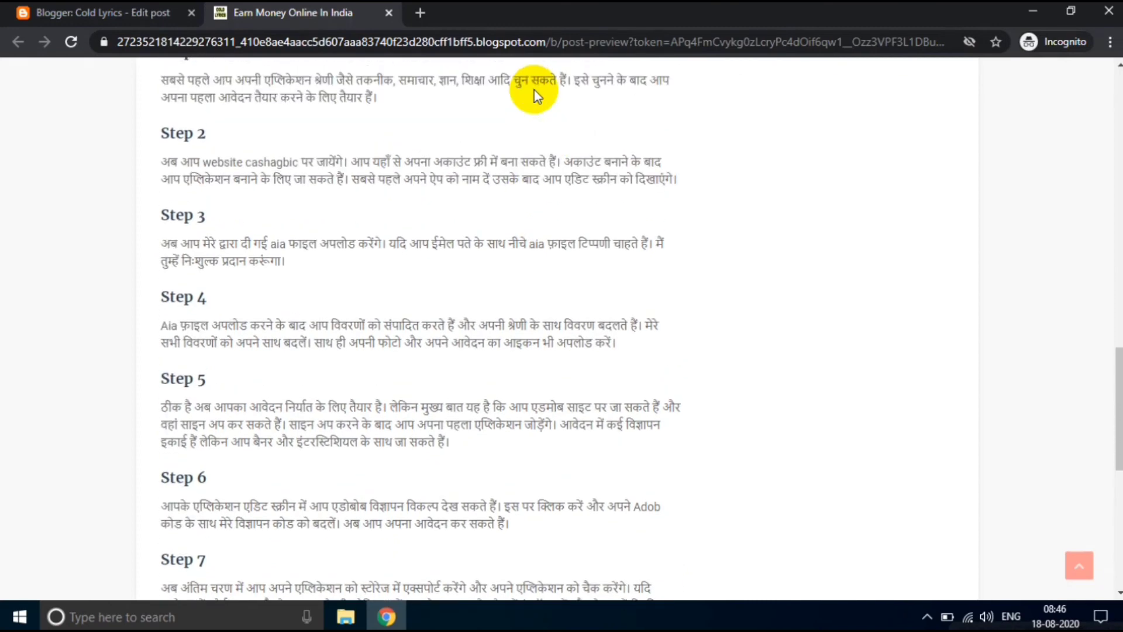
pyautogui.scroll(5, 535, 89)
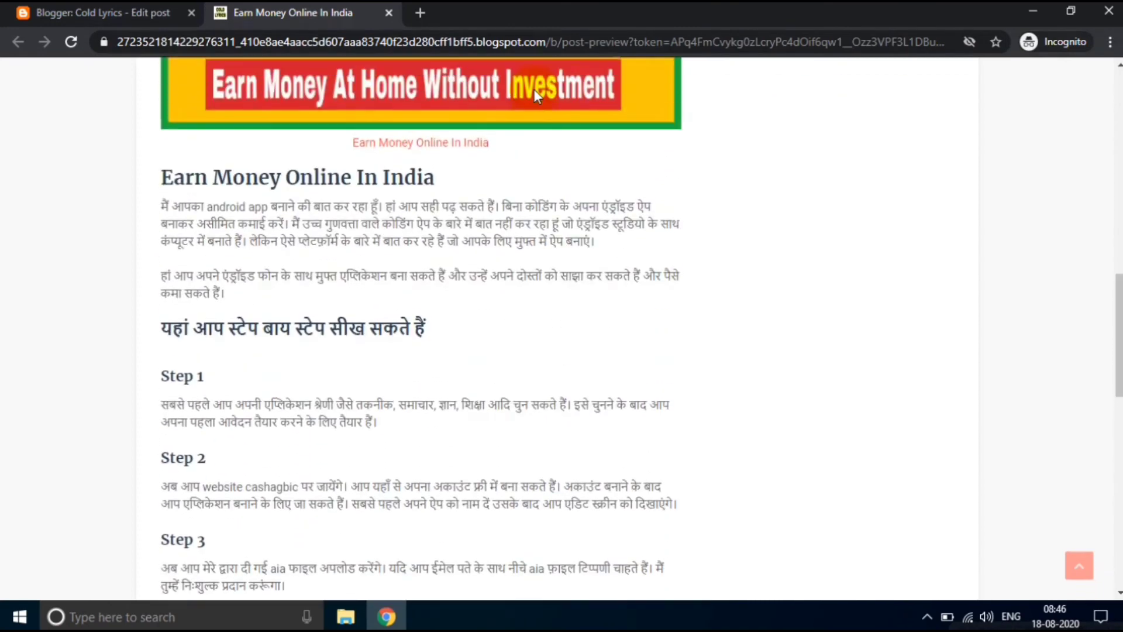
pyautogui.scroll(5, 534, 95)
pyautogui.scroll(5, 535, 95)
pyautogui.scroll(-5, 535, 94)
pyautogui.scroll(-5, 535, 93)
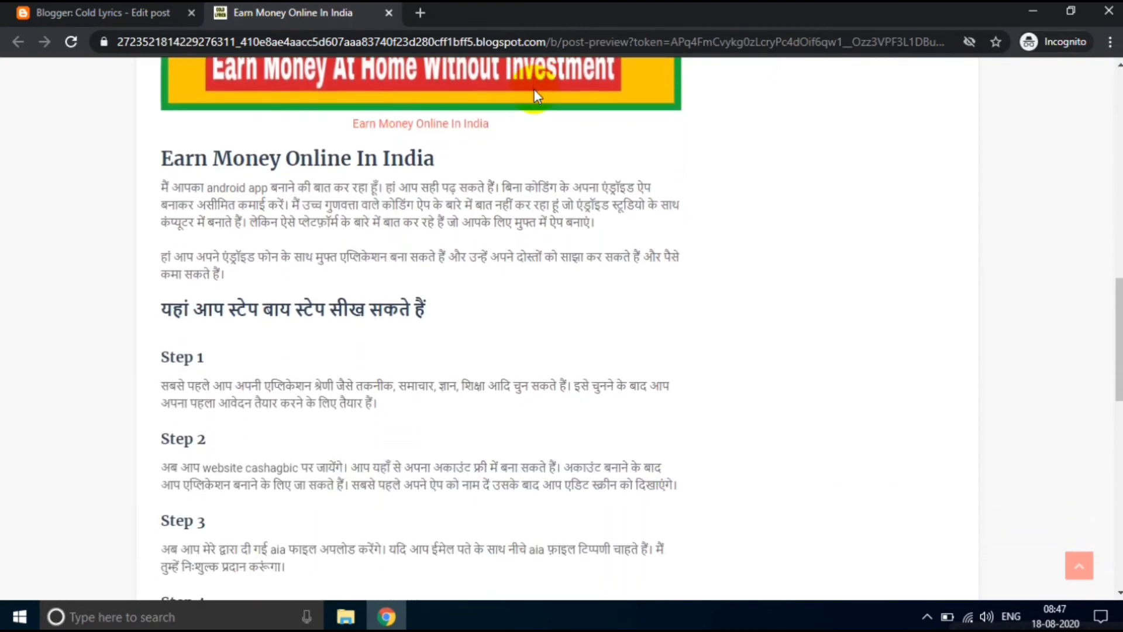
pyautogui.scroll(-2, 534, 92)
pyautogui.scroll(-2, 535, 95)
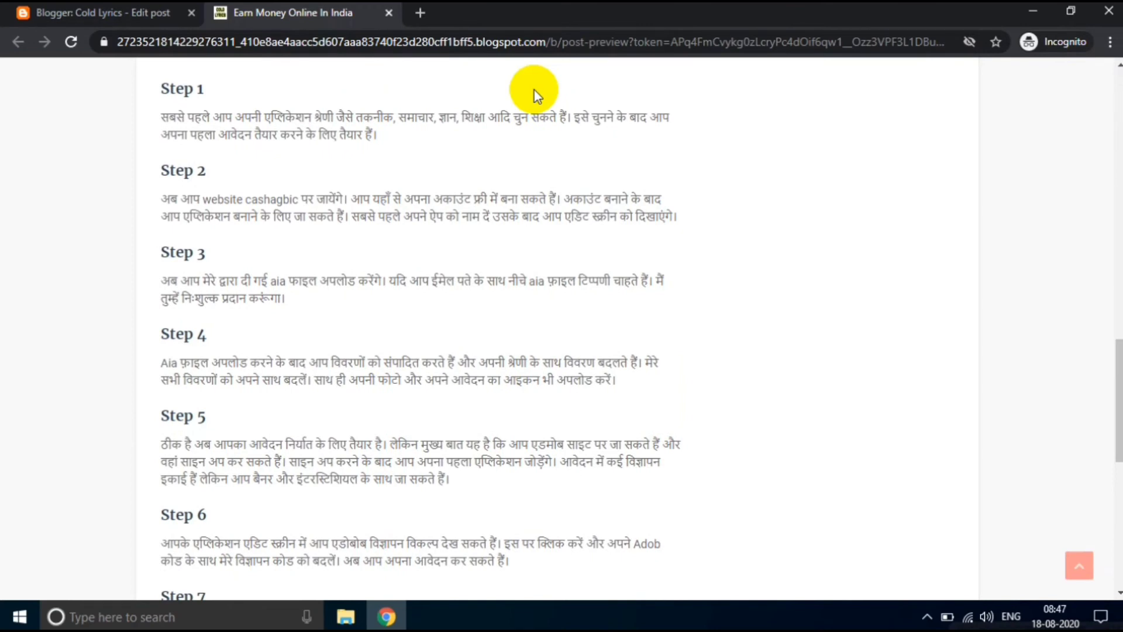
pyautogui.scroll(-3, 534, 93)
pyautogui.scroll(-1, 535, 90)
pyautogui.scroll(3, 535, 89)
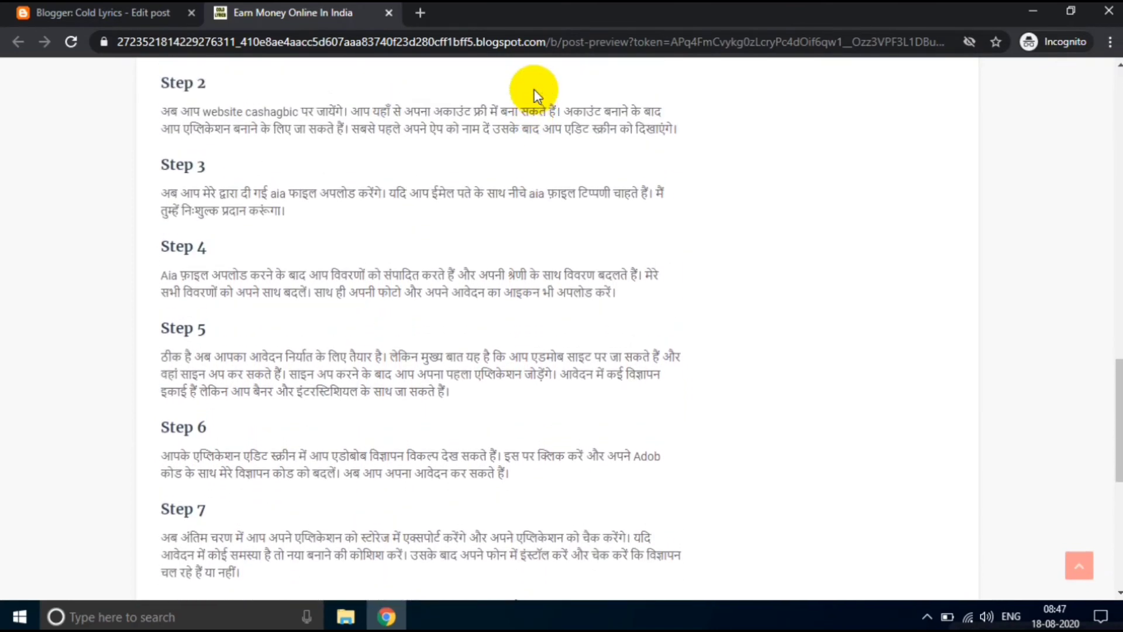
pyautogui.scroll(4, 534, 89)
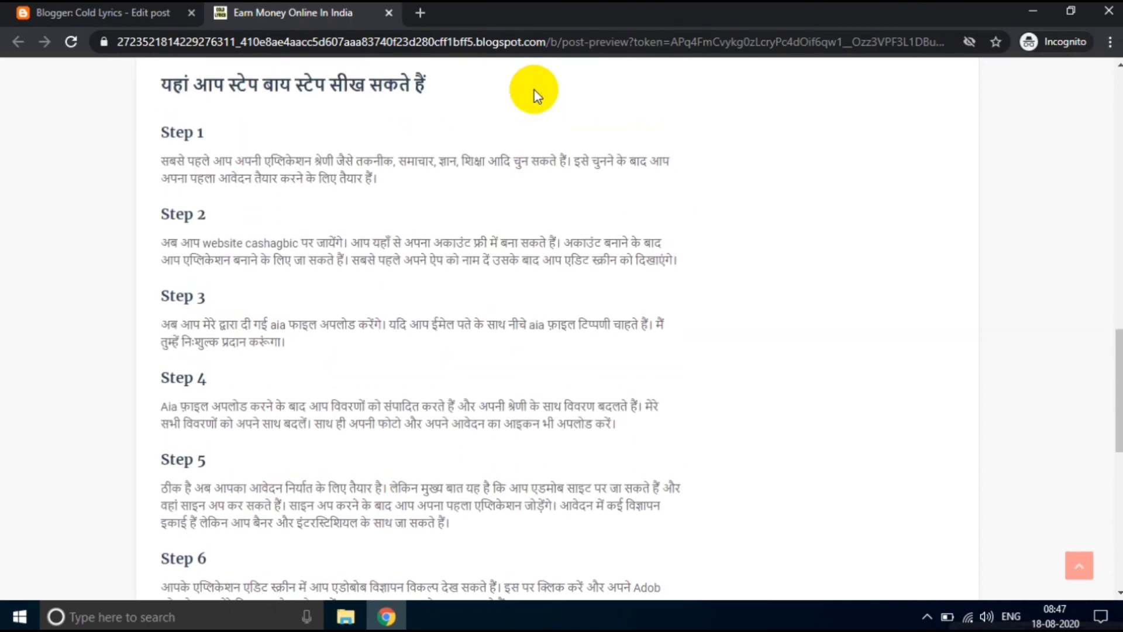
pyautogui.scroll(6, 535, 89)
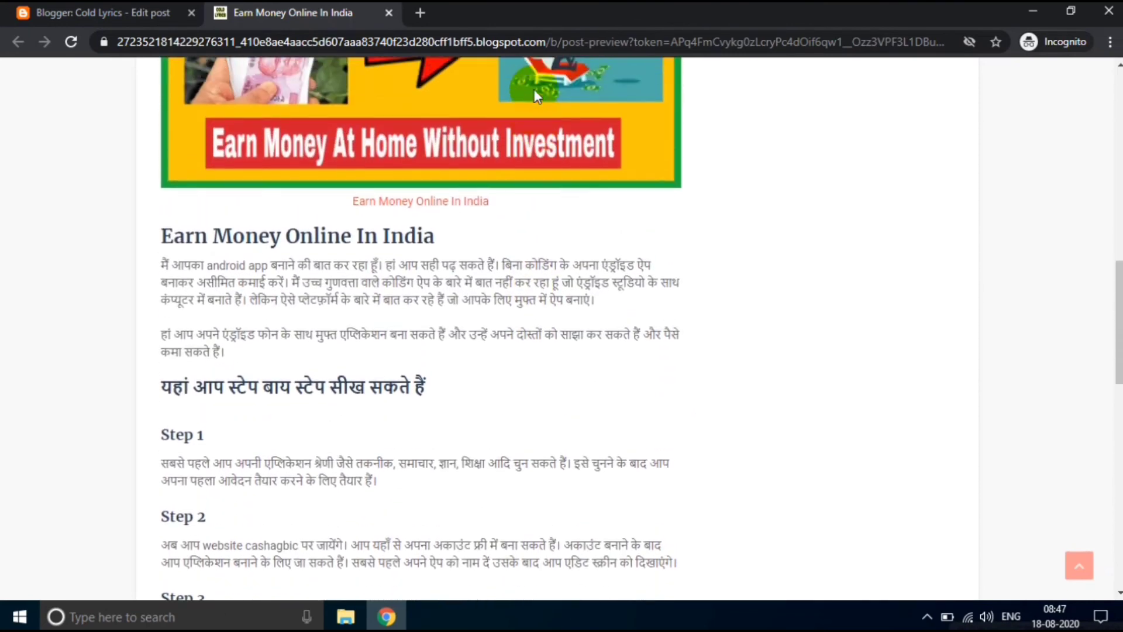
pyautogui.scroll(8, 534, 90)
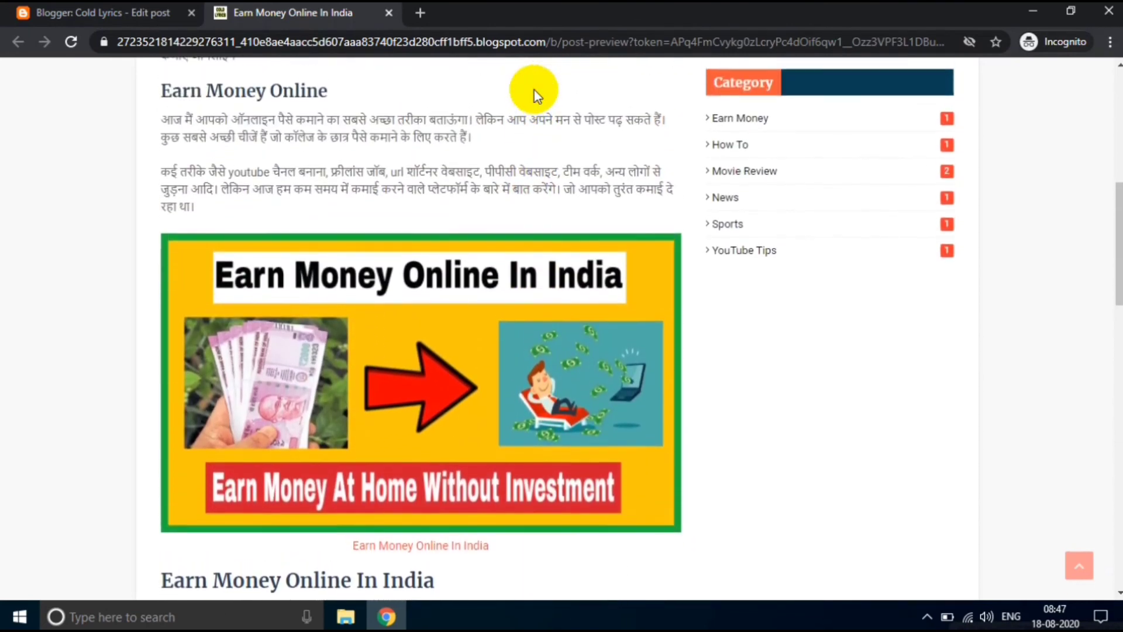
# Finish reviewing the preview of "Earn Money Online In India" and publish the post from the editor
pyautogui.scroll(-8, 535, 90)
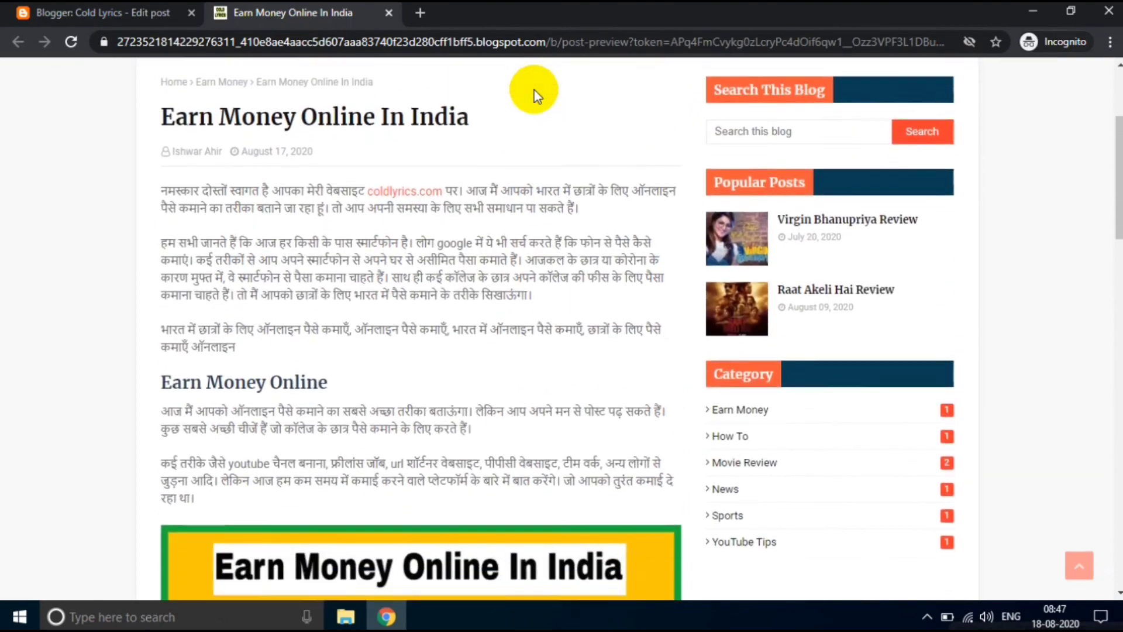
pyautogui.scroll(-7, 535, 90)
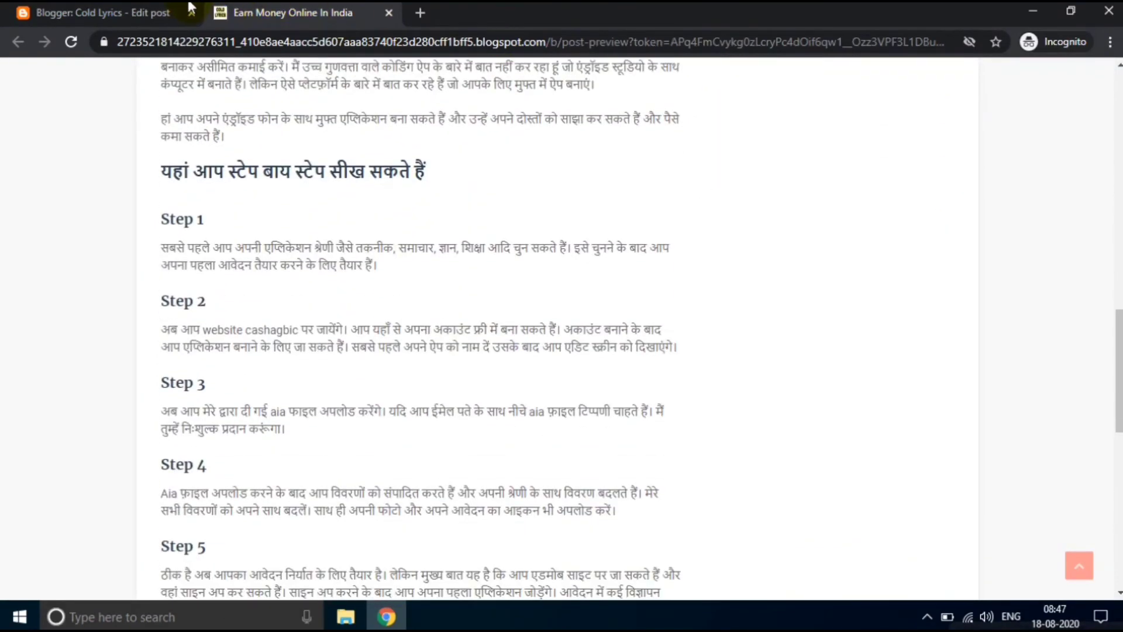
pyautogui.click(113, 7)
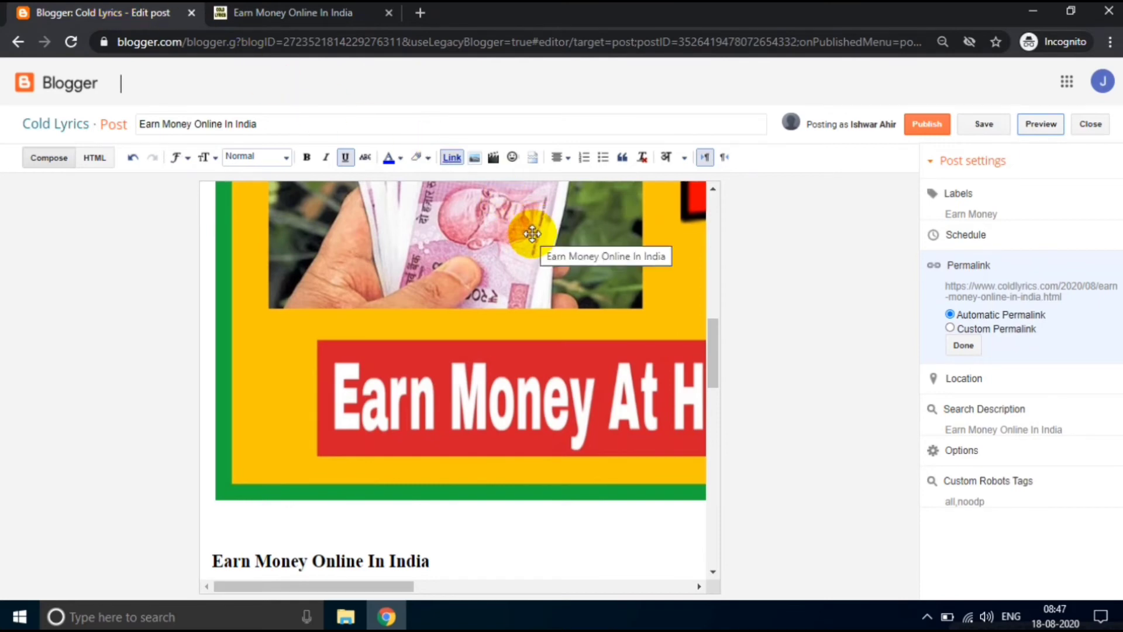
pyautogui.click(923, 129)
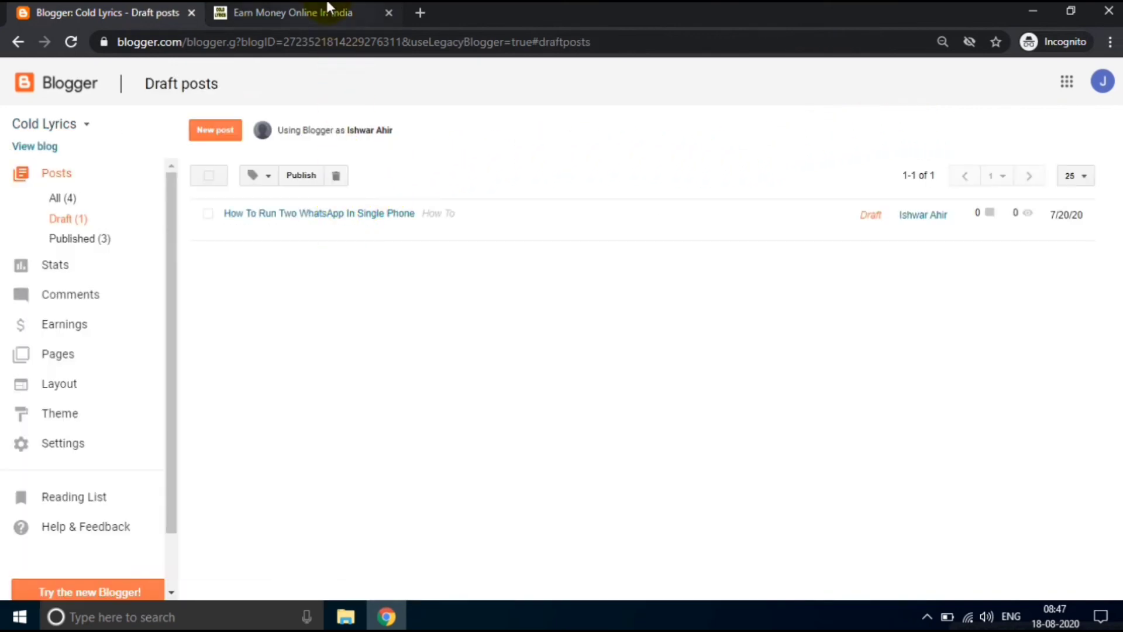
# Close the post preview and open the live Cold Lyrics blog to check the published post
pyautogui.click(388, 12)
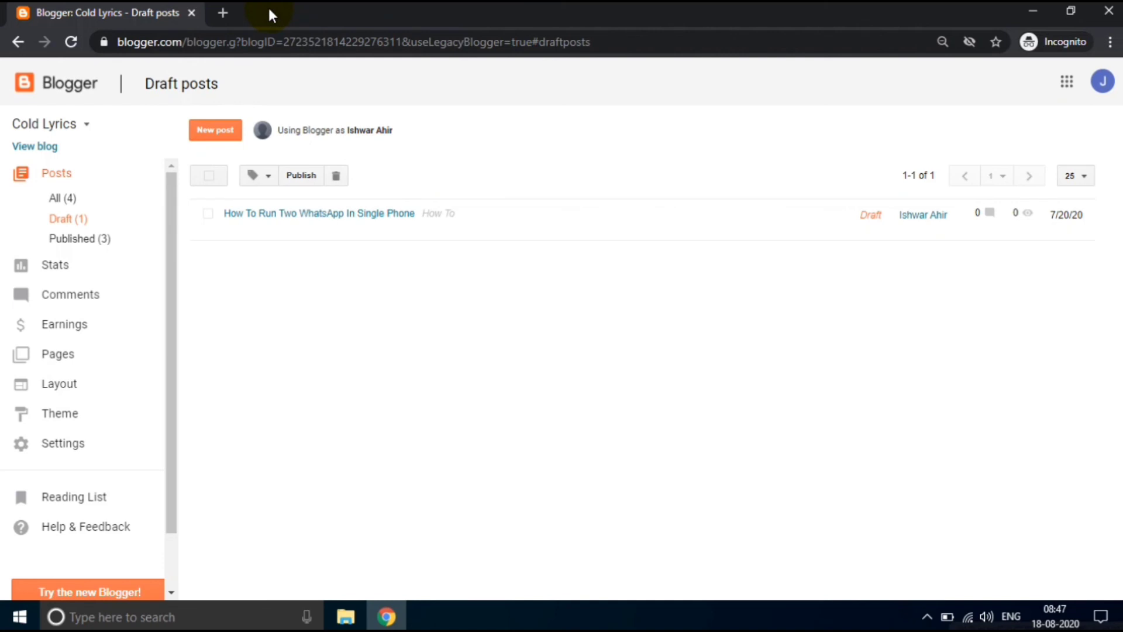
pyautogui.click(48, 146)
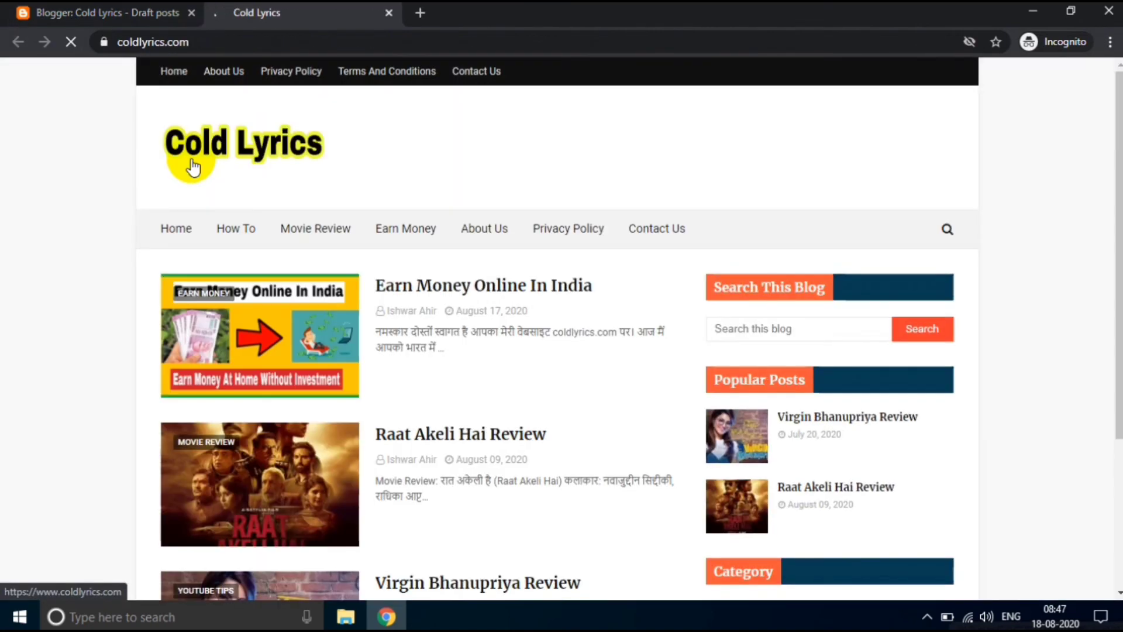